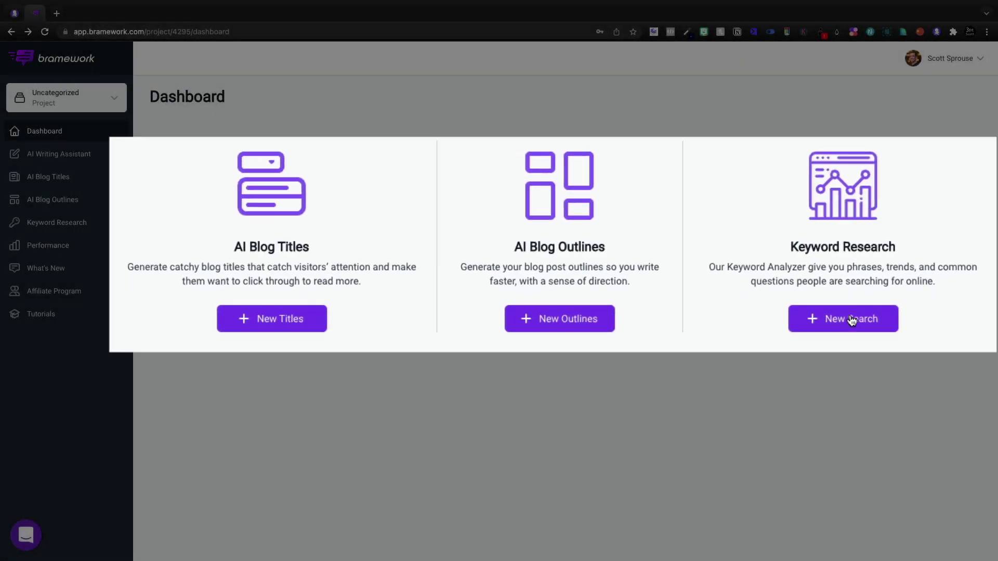
Step: Copy the phrase "hyper-personalized media experiences" from the Nexweave homepage and search the Keyword Analyzer for it
click(849, 318)
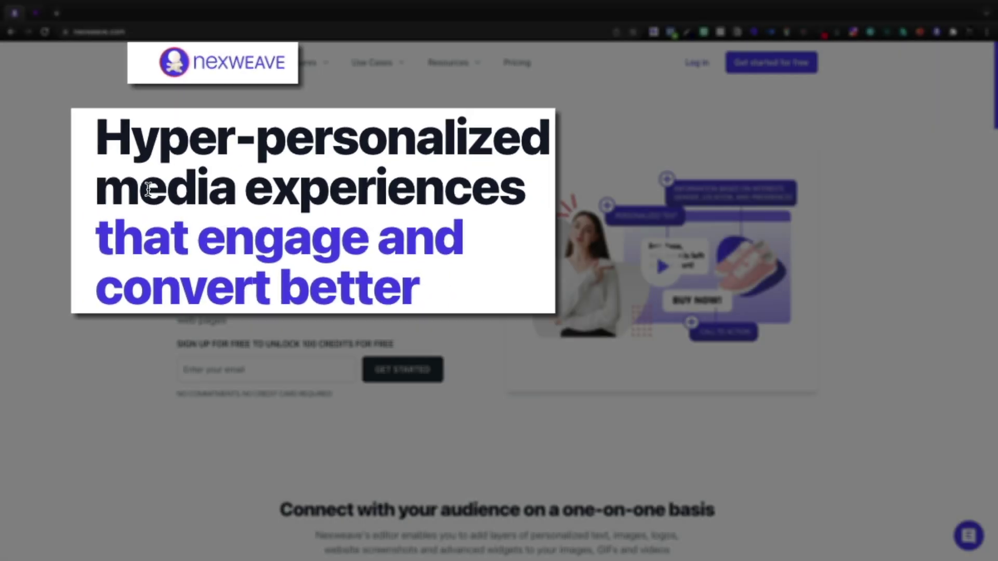
drag(179, 165, 455, 211)
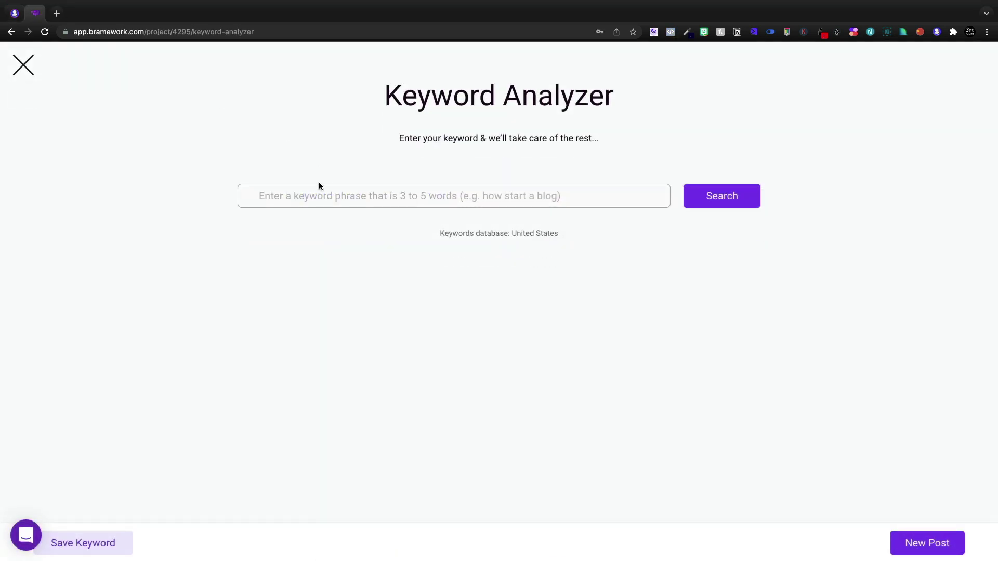
click(319, 186)
text(hyper-personalized media experiences)
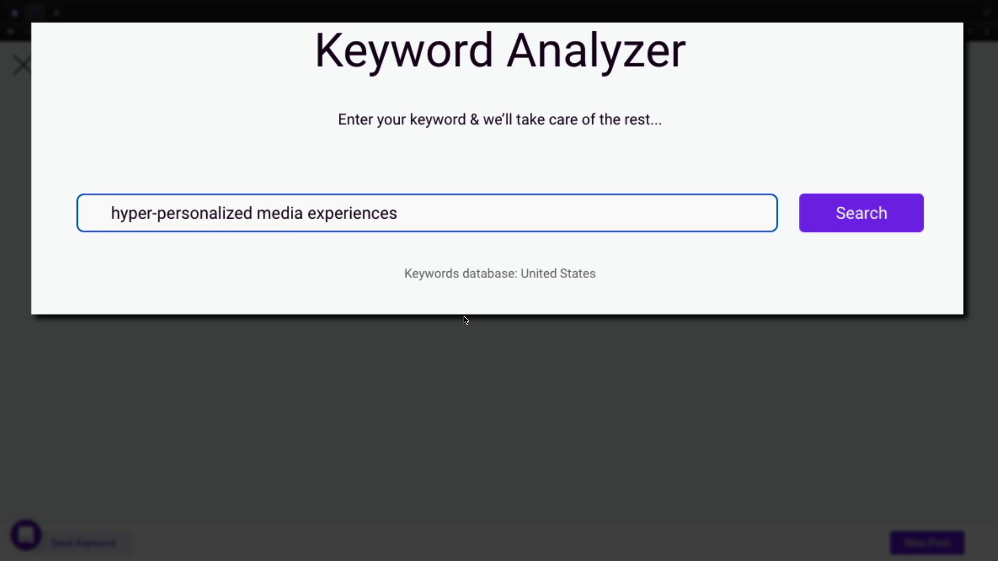
click(858, 214)
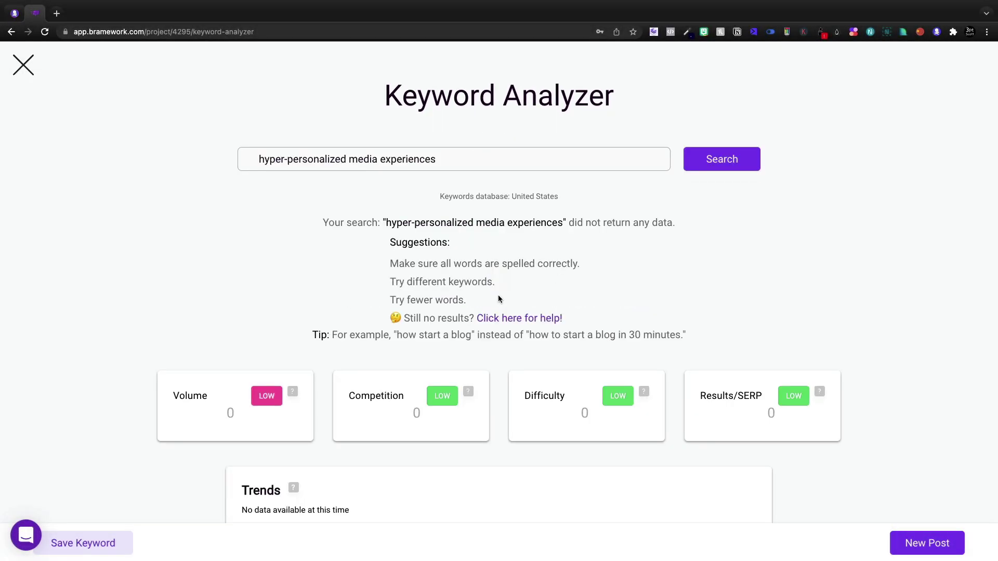
scroll(341, 420, down, 1)
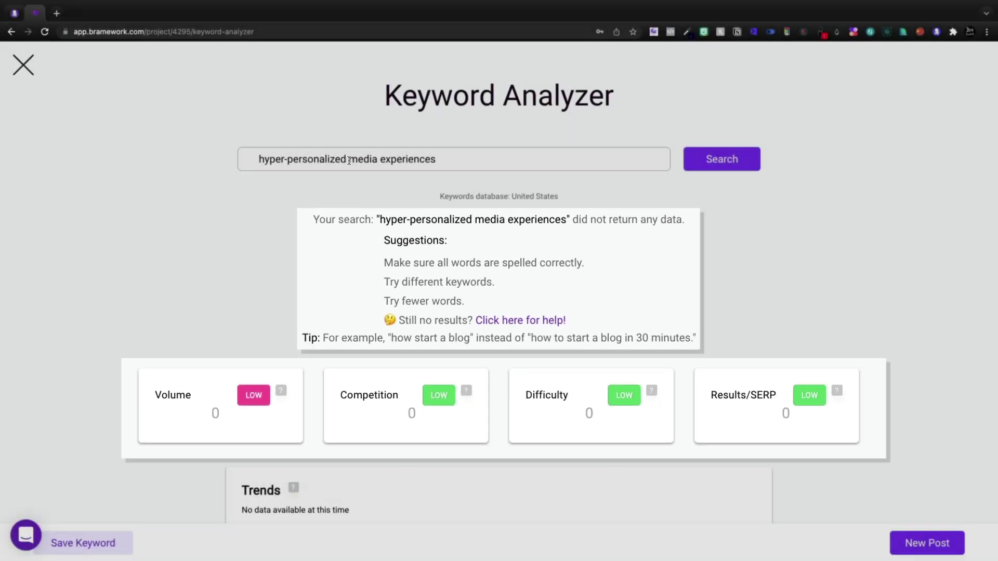
Step: Change the analyzed keyword phrase to "hyper-personalized marketing" and run the search
drag(348, 161, 656, 209)
text(marketing)
key(Return)
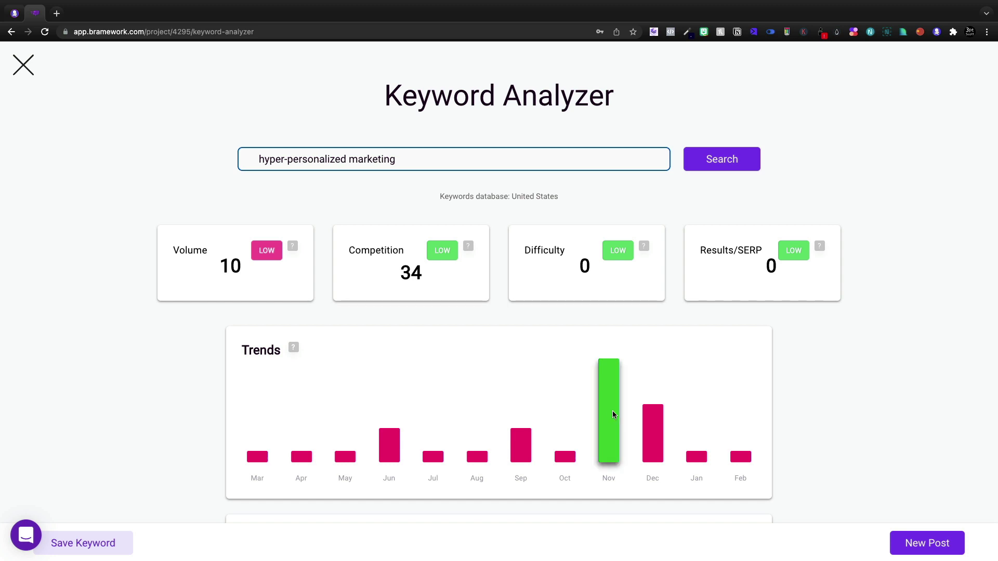
Step: Review the keyword results, shorten the phrase to "personalized marketing" and search again
scroll(537, 429, down, 10)
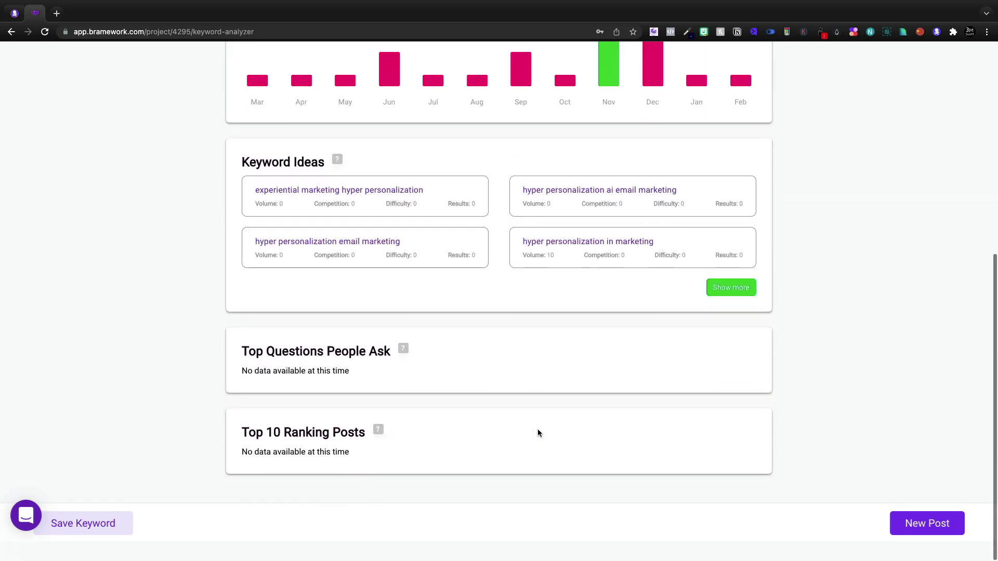
scroll(285, 178, up, 10)
drag(288, 161, 127, 160)
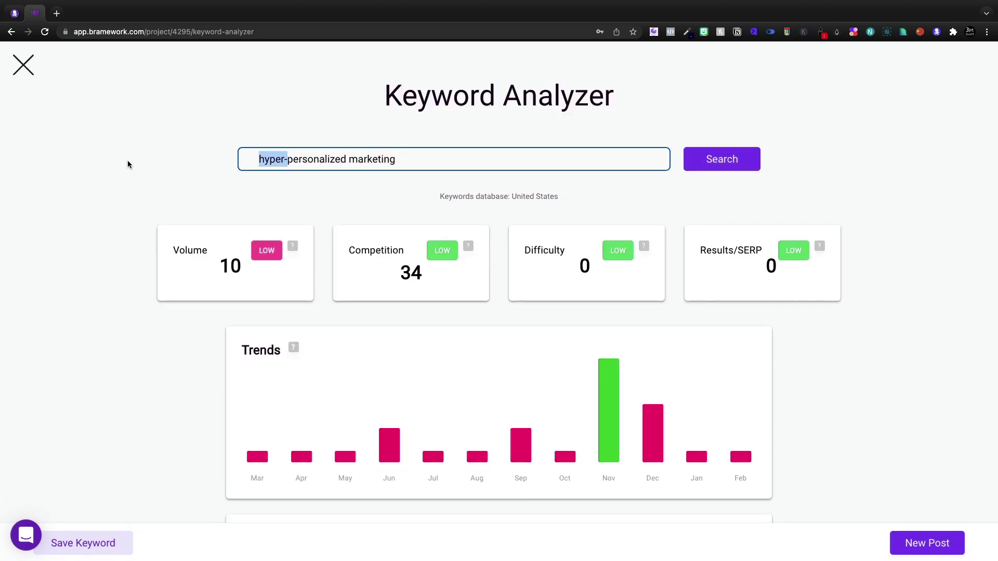
key(BackSpace)
click(748, 165)
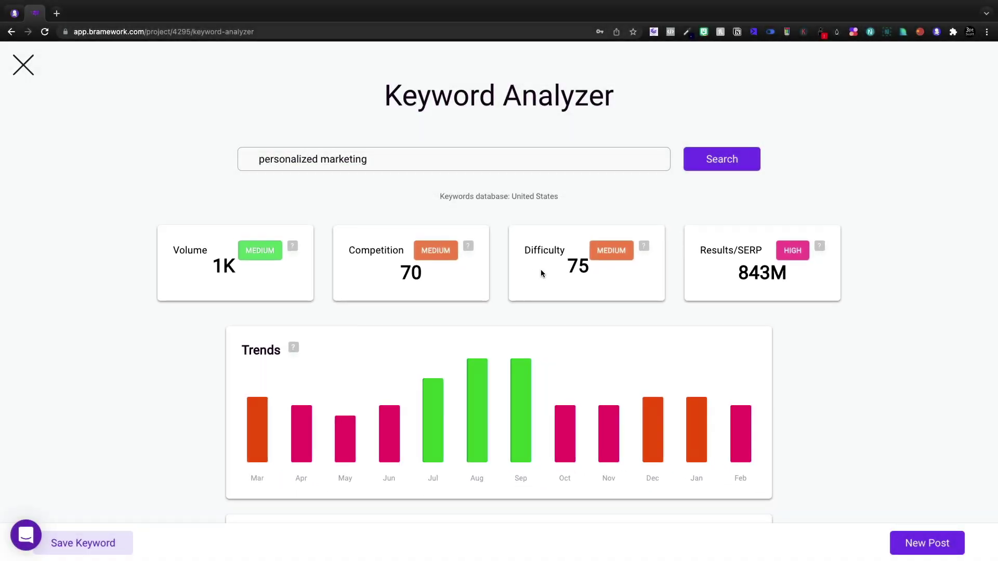
Step: Review the keyword data and start a new post from "personalized marketing", accepting the content quality check
scroll(821, 237, down, 1)
mouse_move(821, 237)
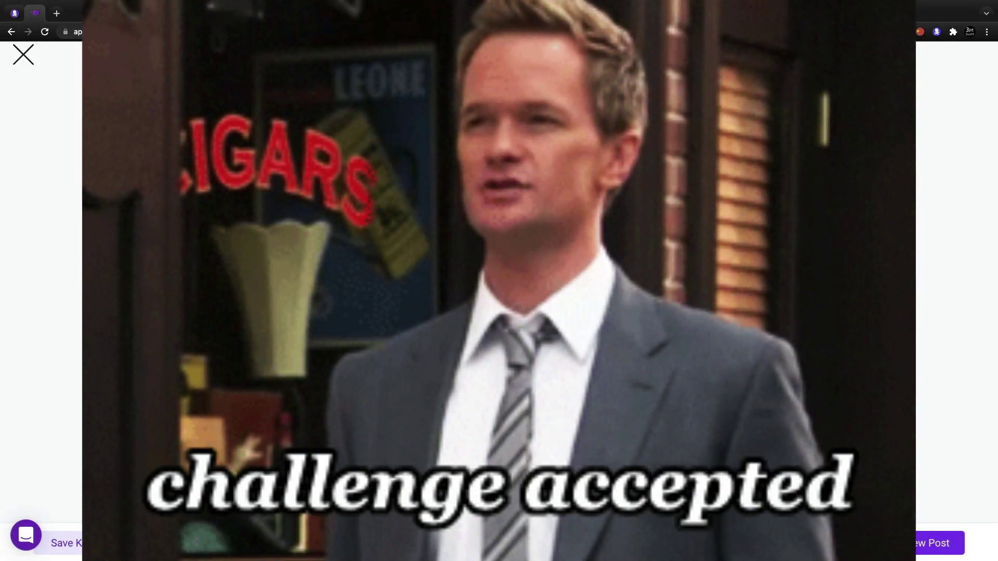
scroll(418, 418, down, 12)
scroll(417, 419, down, 1)
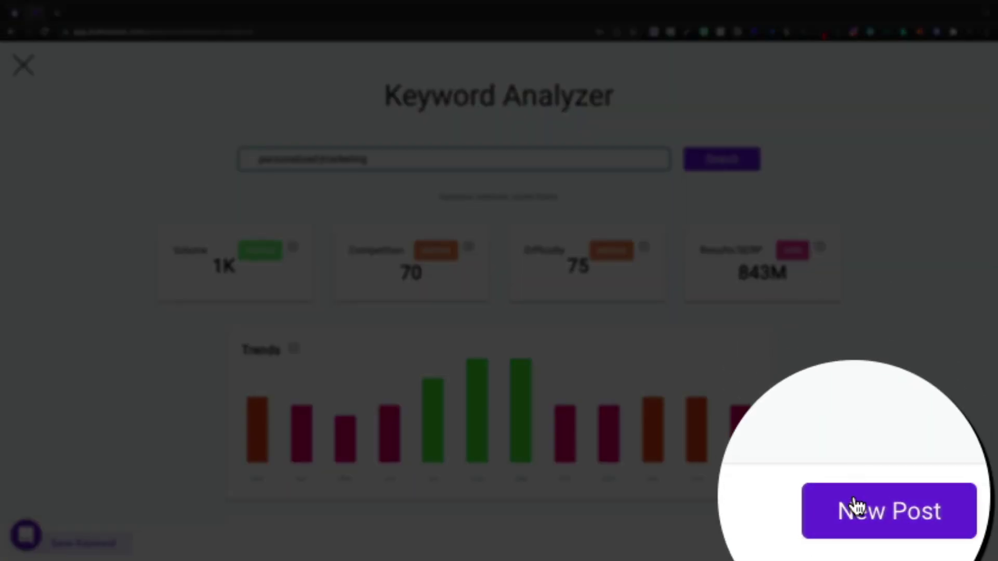
click(862, 515)
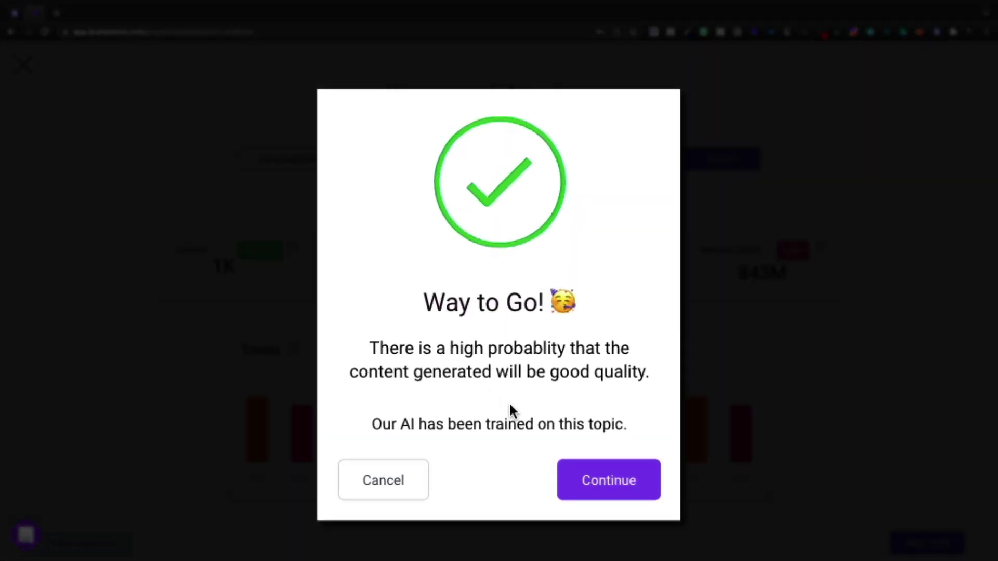
click(603, 470)
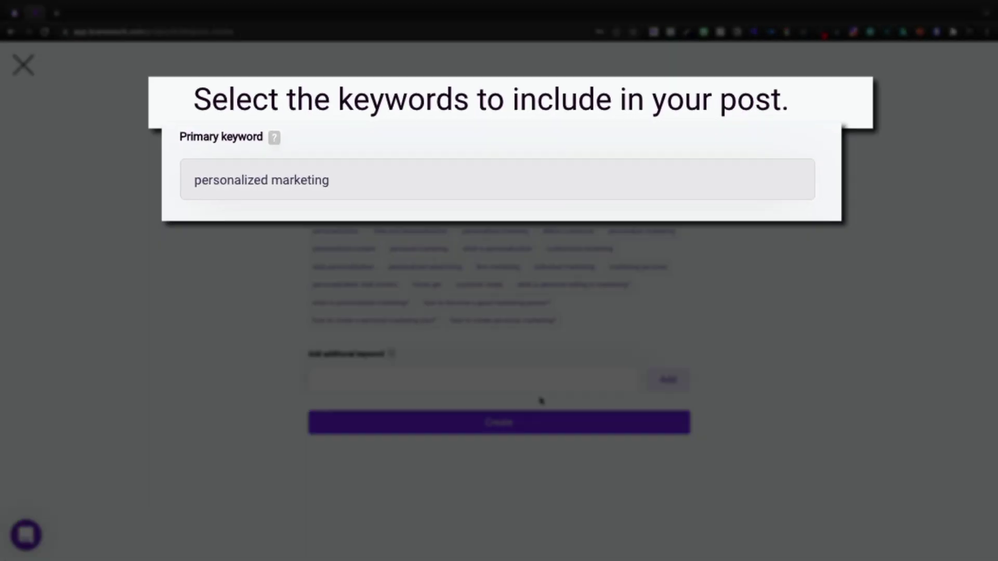
Step: Select the suggested keywords "personalization", "personalize marketing", "what is personalized marketing?" and "personalized content" for the post
click(517, 303)
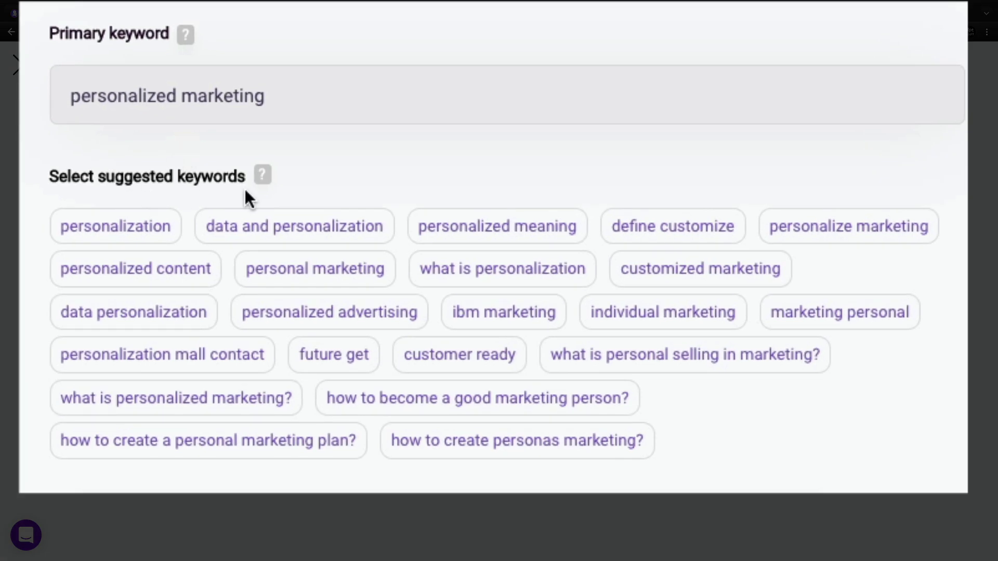
mouse_move(263, 183)
click(67, 225)
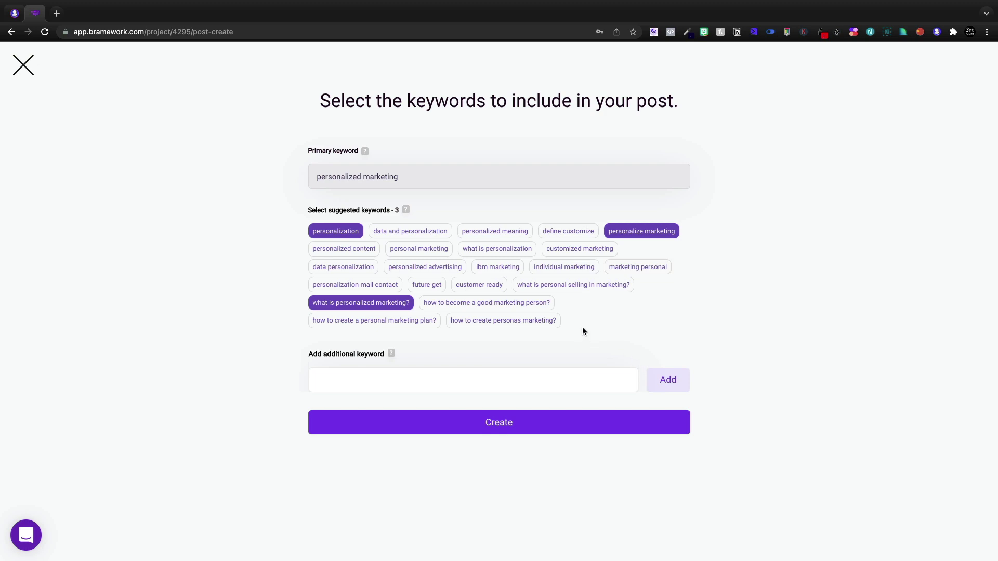
click(338, 248)
Step: Add "hyper-personalized marketing" as an additional keyword and create the post
click(429, 378)
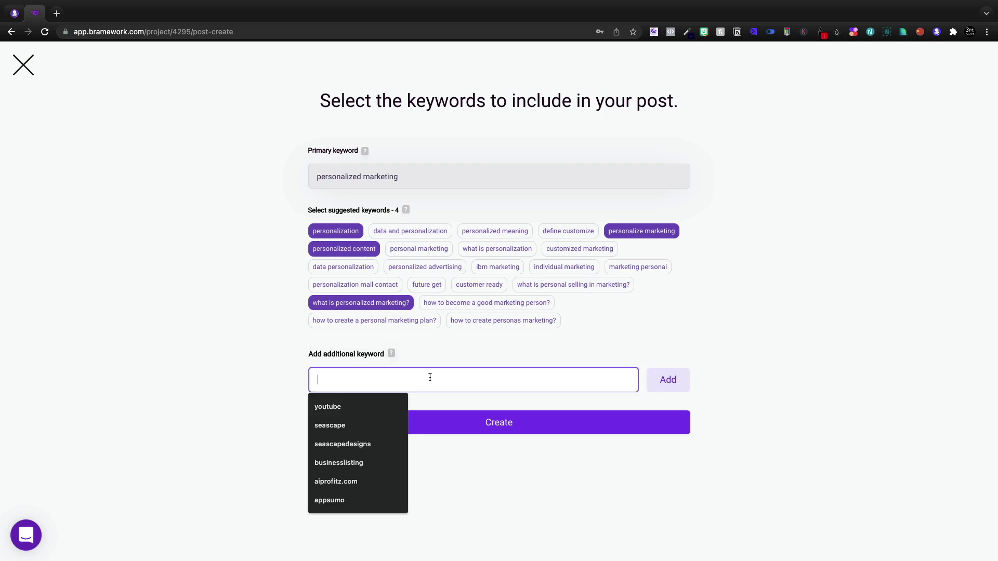
text(hyper-personalized media experiences)
drag(383, 381, 451, 381)
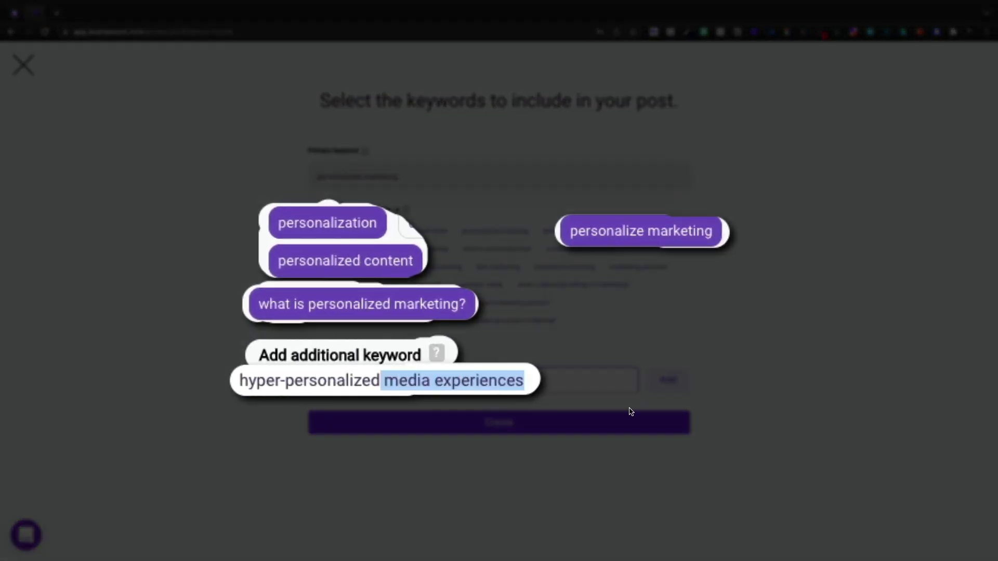
key(BackSpace)
text(m)
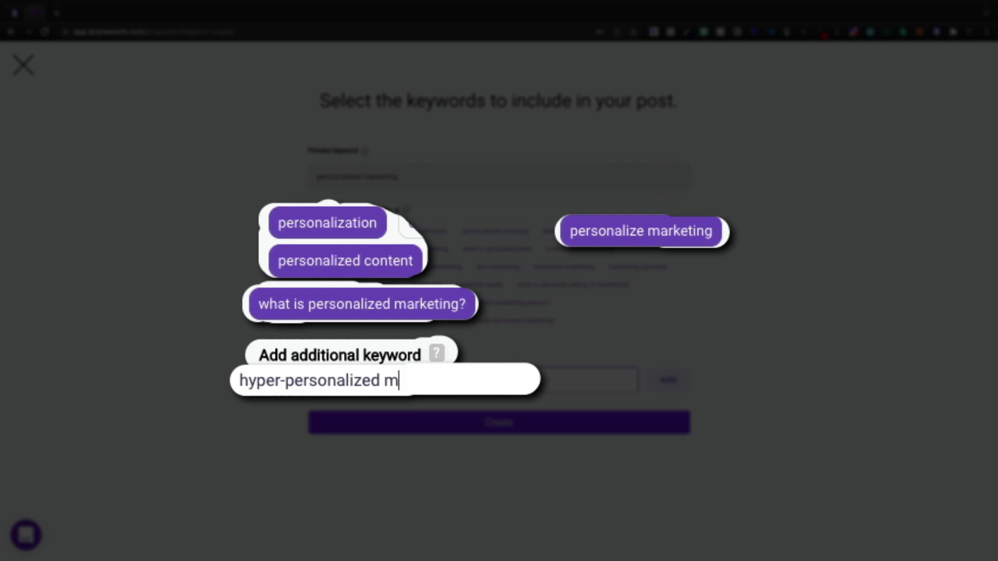
text(arketing)
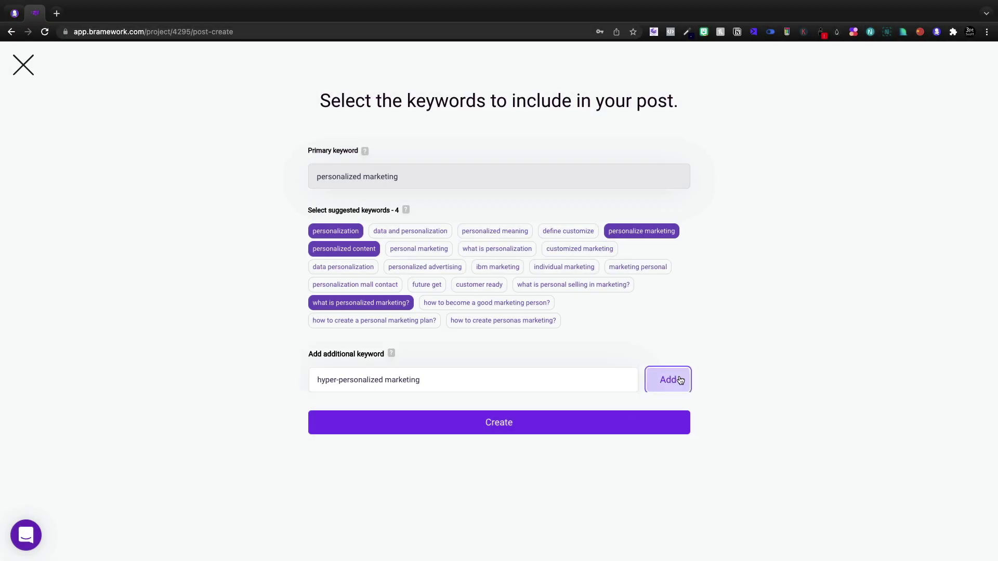
click(667, 380)
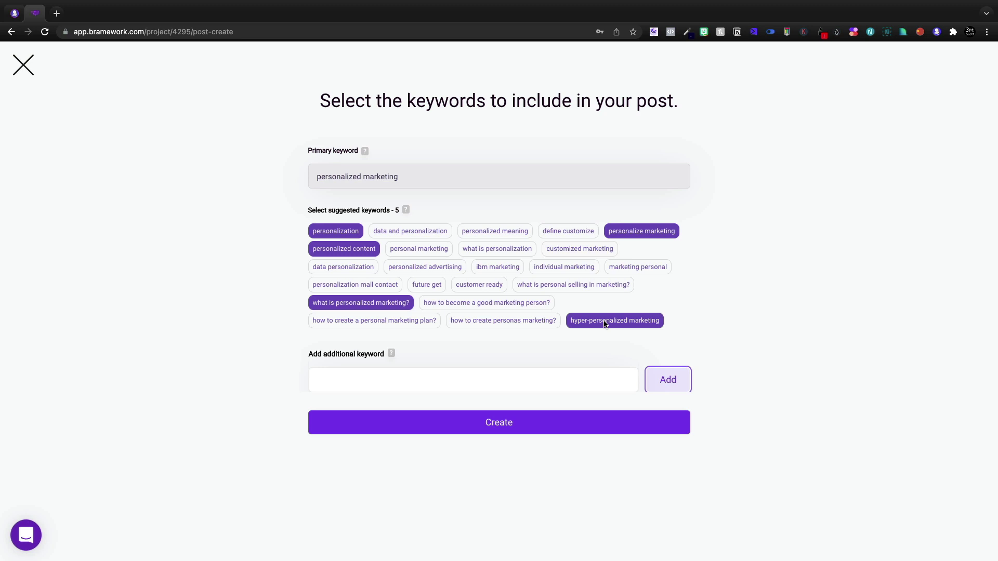
click(479, 422)
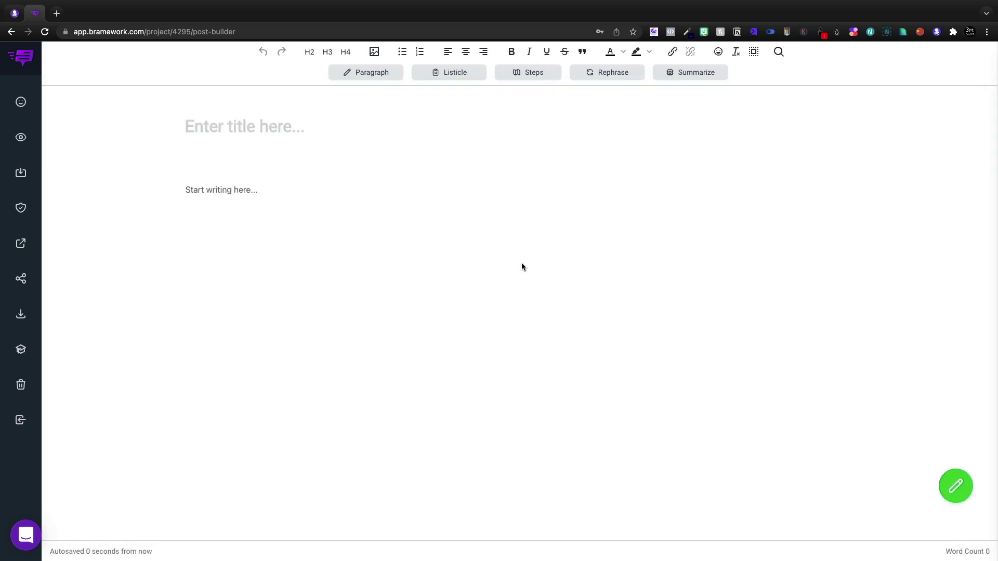
Step: Open the writing assistant and generate two batches of title ideas for the empty post
click(271, 132)
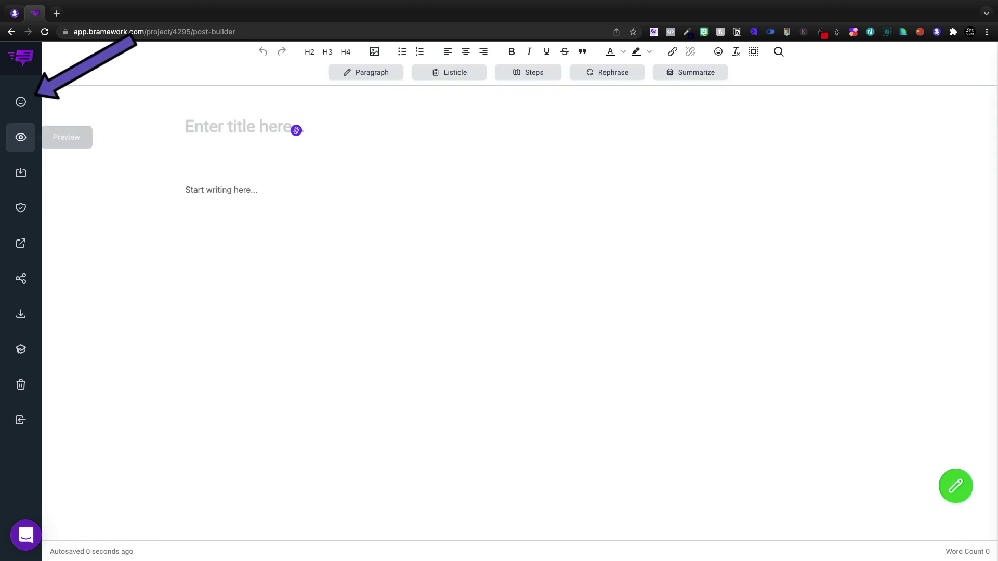
click(19, 103)
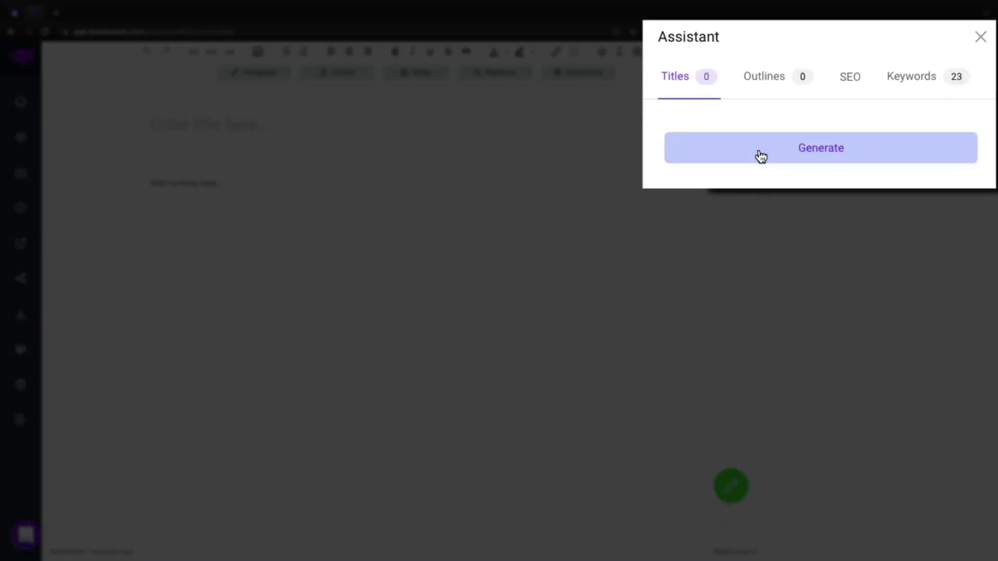
click(760, 156)
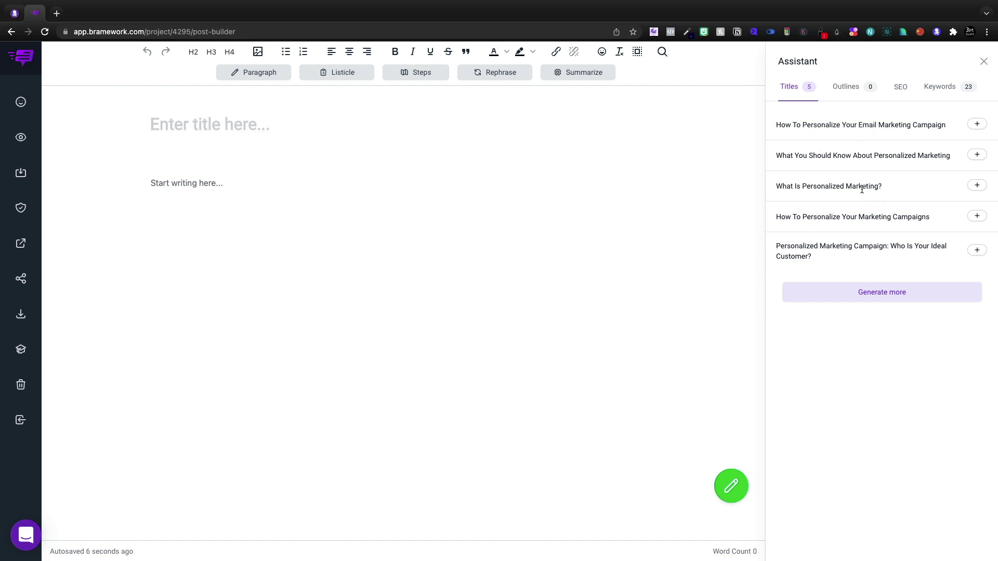
click(871, 293)
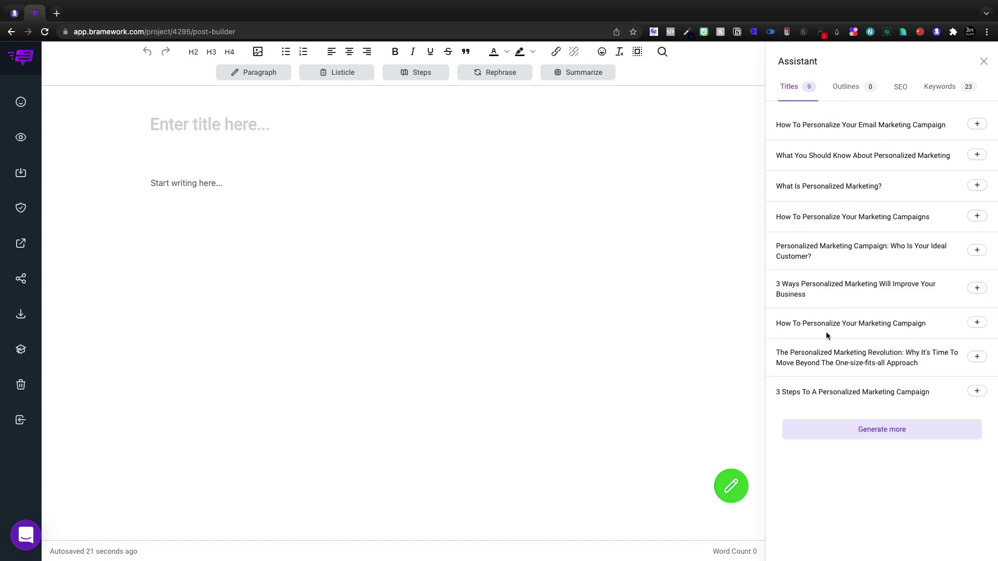
Step: Insert "The Personalized Marketing Revolution: Why It's Time To Move Beyond The One-size-fits-all Approach" as the title and copy it into the body
drag(904, 363, 776, 352)
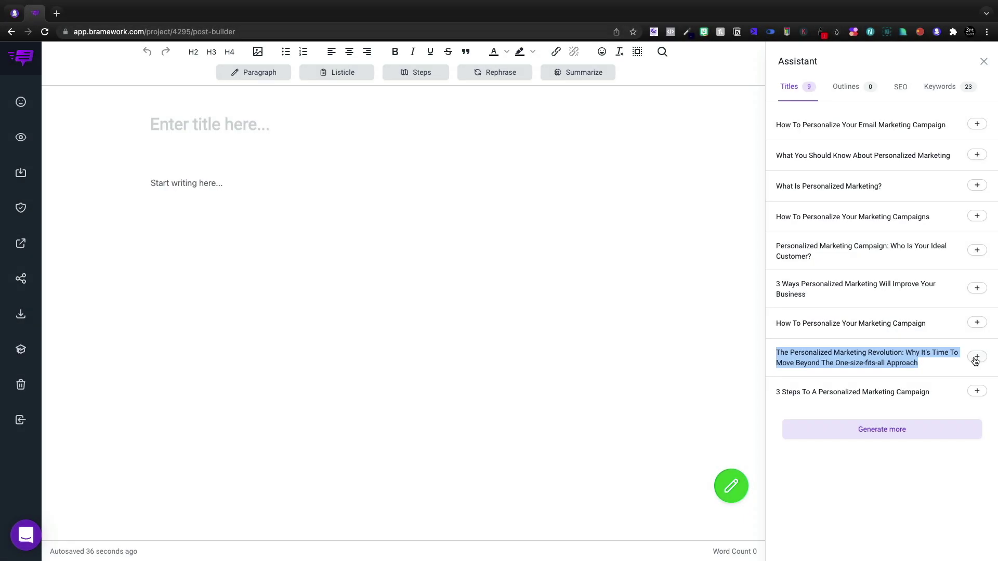
click(977, 357)
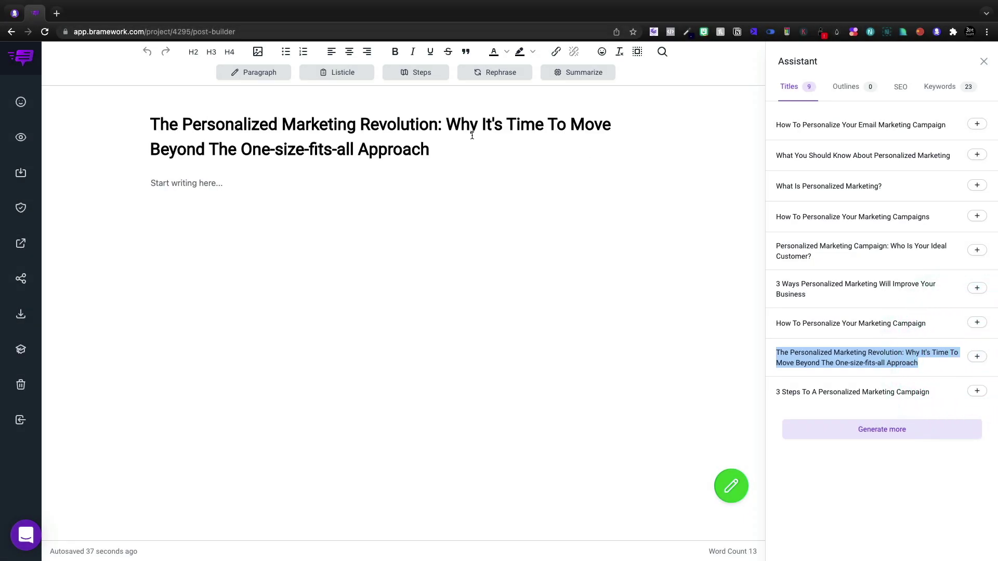
triple_click(443, 133)
key(ctrl+c)
click(284, 195)
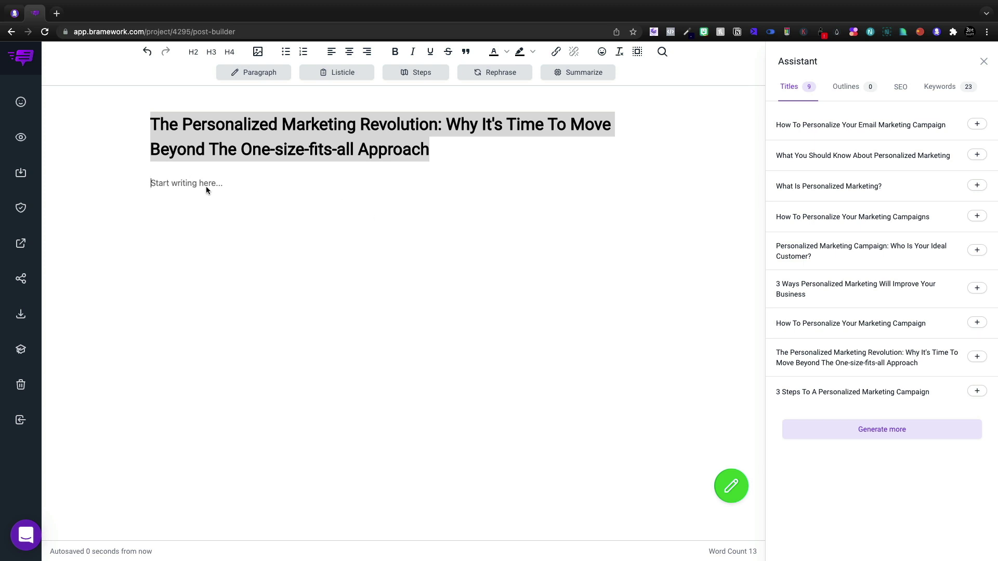
key(ctrl+v)
Step: Generate an outline with the assistant and insert it into the post body
click(847, 89)
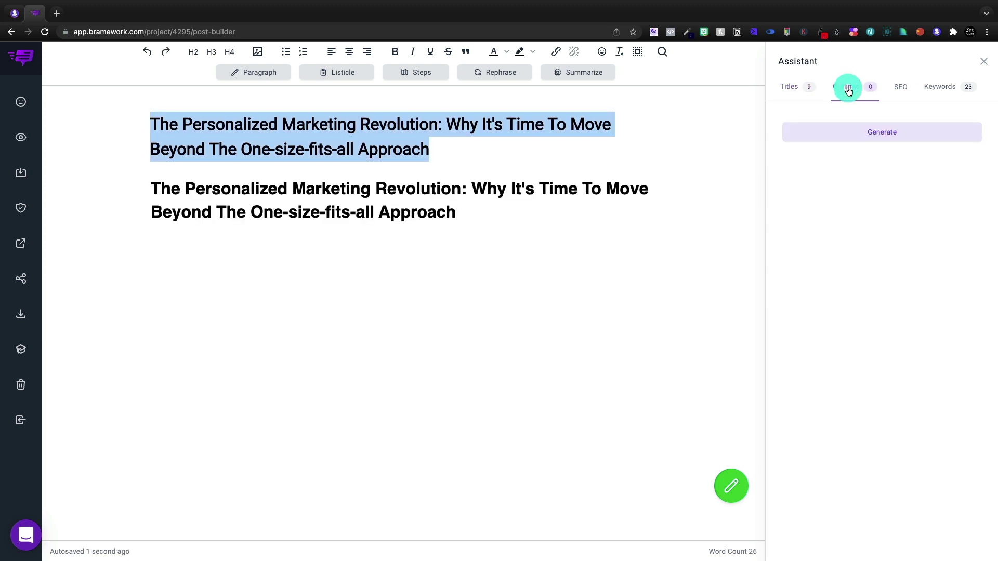
click(870, 134)
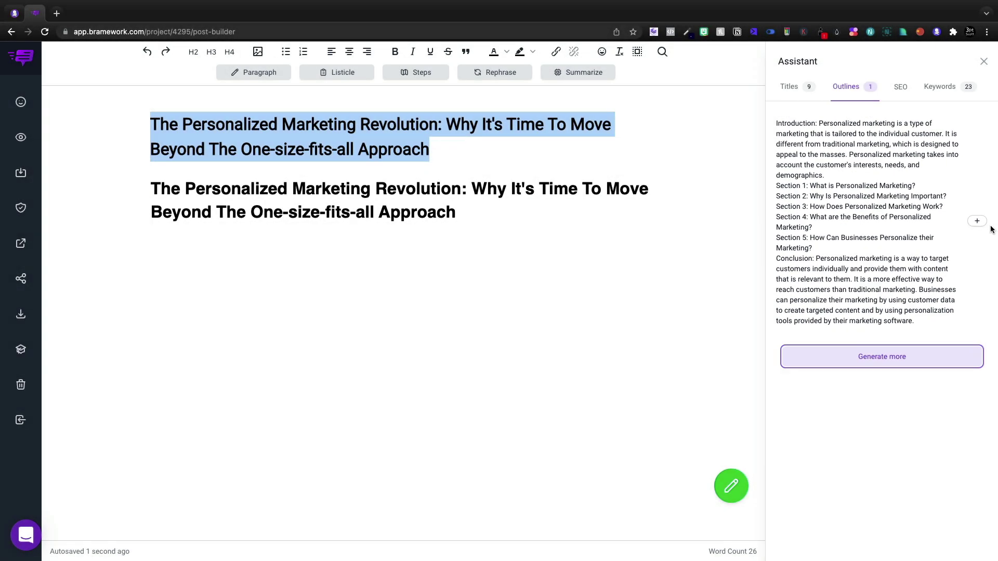
click(966, 218)
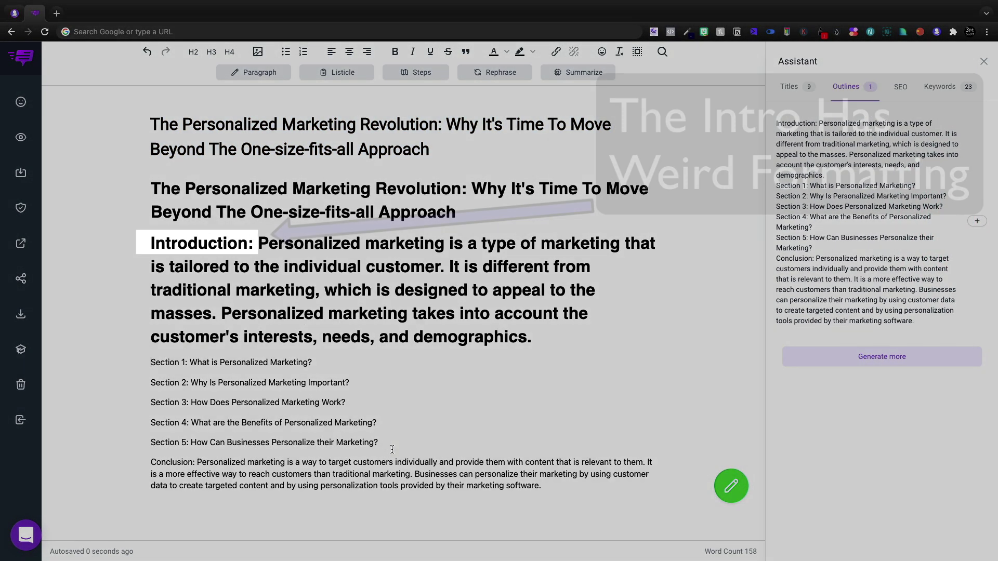
Step: Format the outline's Section 1 to Section 5 lines as H2 headings
drag(379, 442, 400, 347)
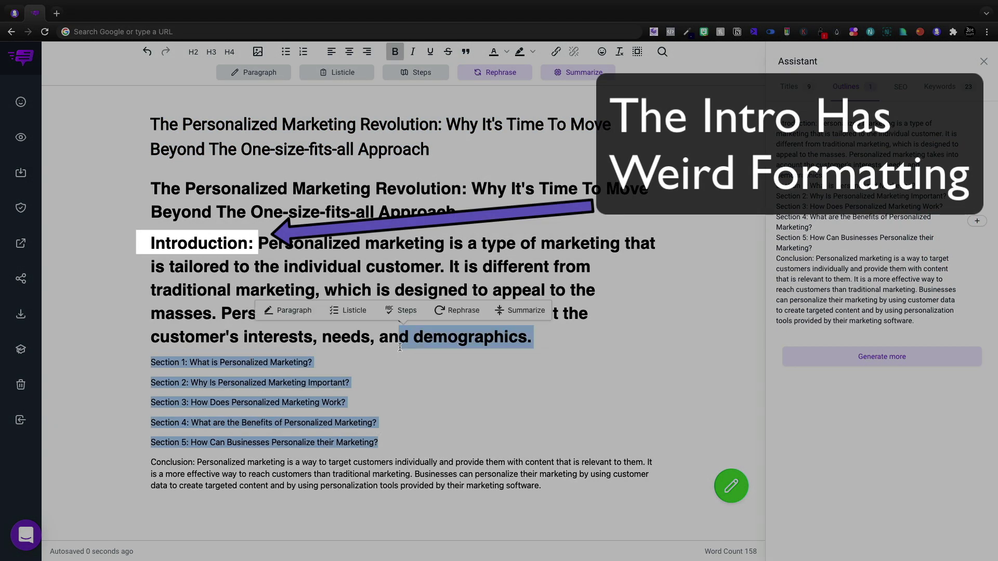
click(368, 383)
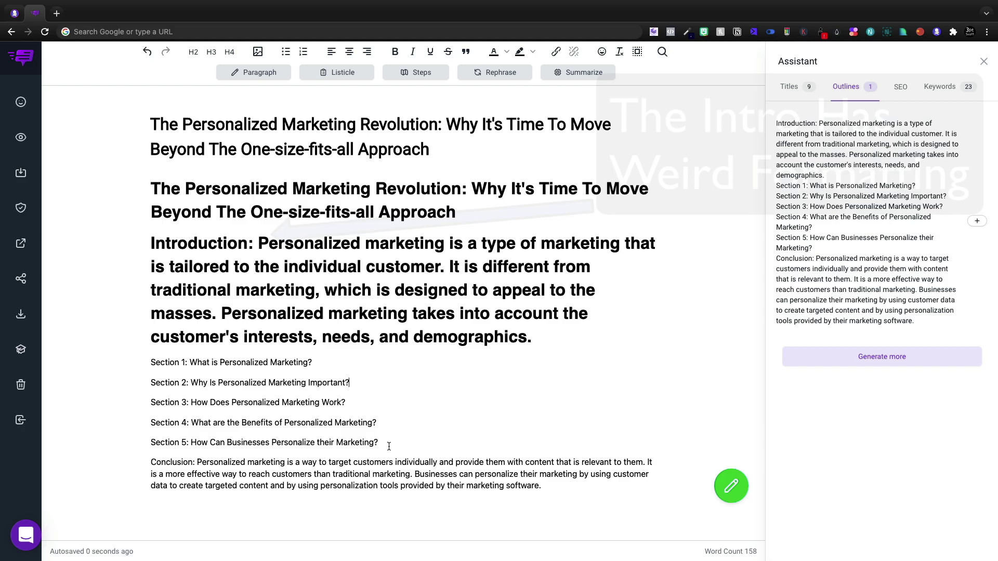
drag(389, 446, 151, 362)
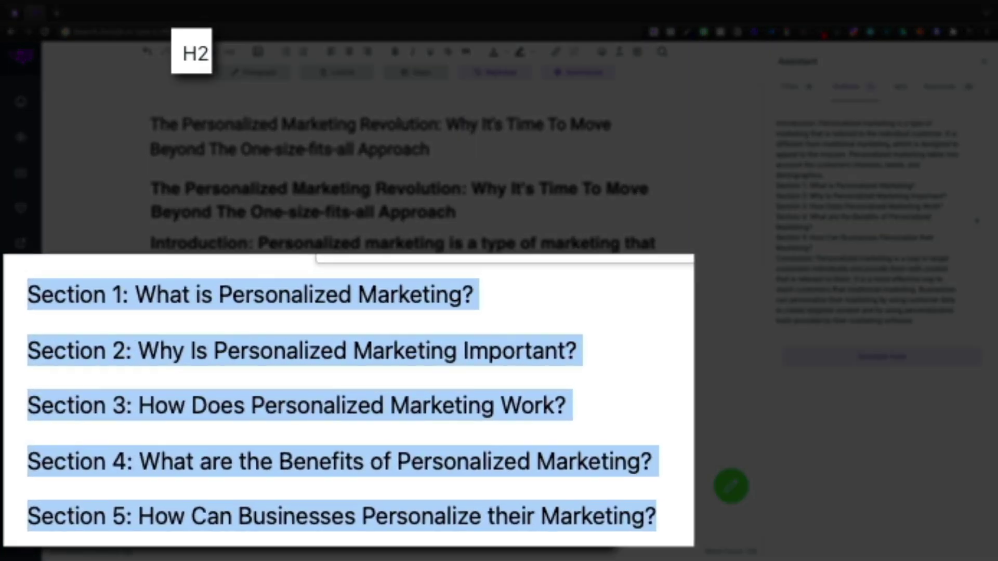
click(193, 52)
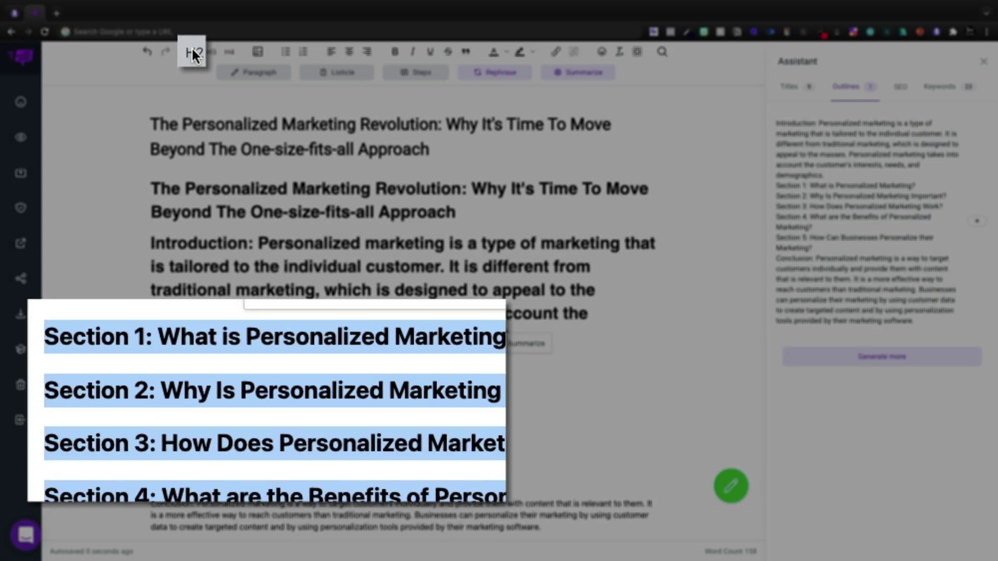
Step: Remove bold from the introduction paragraph and delete the "Section 1:" to "Section 5:" prefixes from the five headings
drag(298, 261, 140, 228)
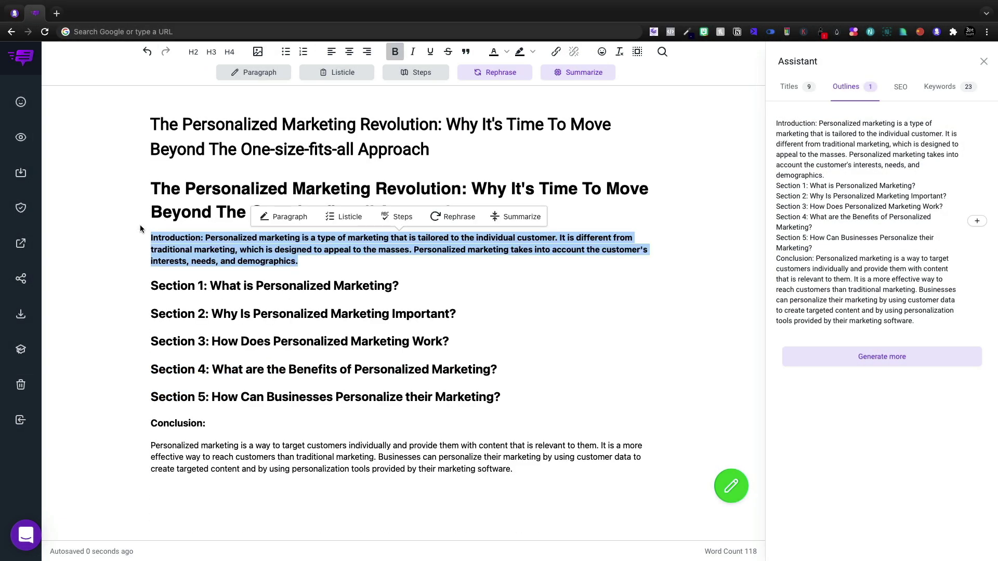
key(ctrl+b)
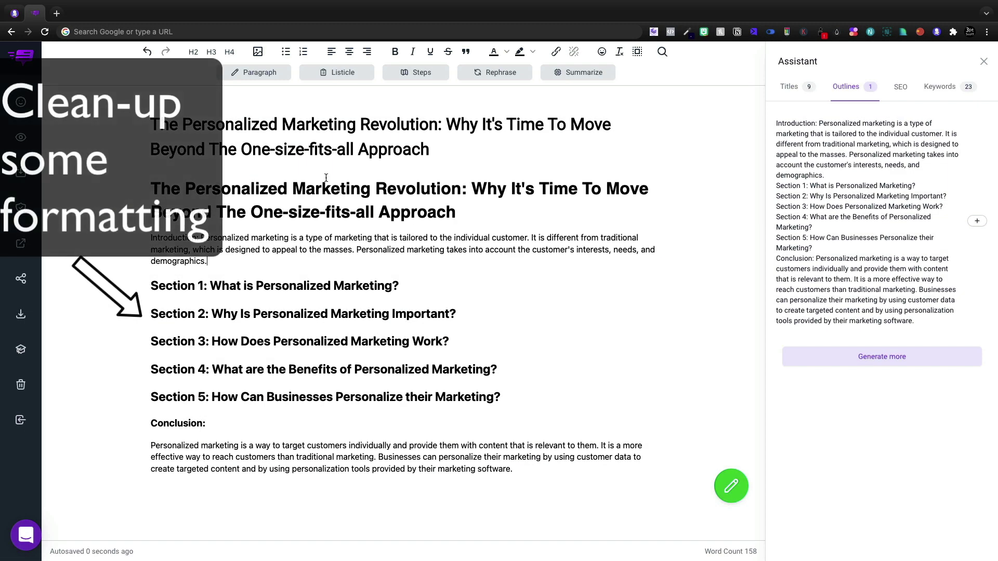
drag(210, 286, 150, 286)
key(BackSpace)
drag(211, 314, 151, 314)
key(BackSpace)
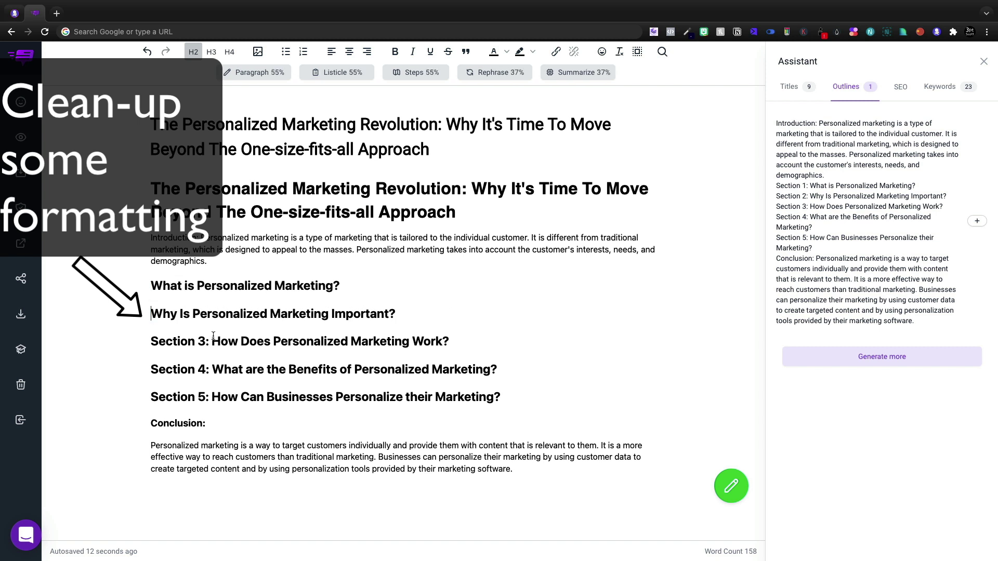
drag(211, 341, 141, 343)
key(BackSpace)
drag(211, 369, 149, 368)
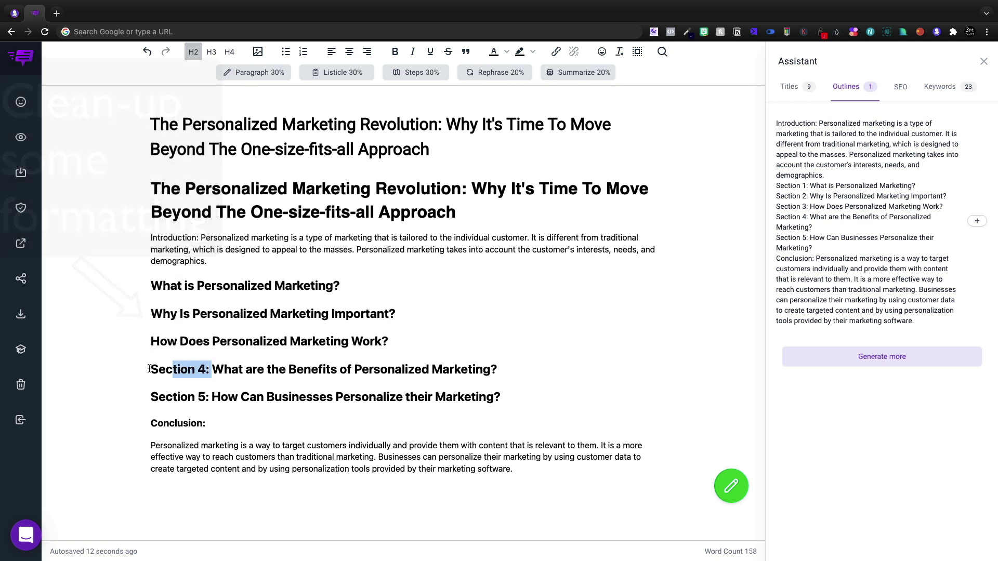
key(BackSpace)
drag(212, 398, 151, 398)
key(BackSpace)
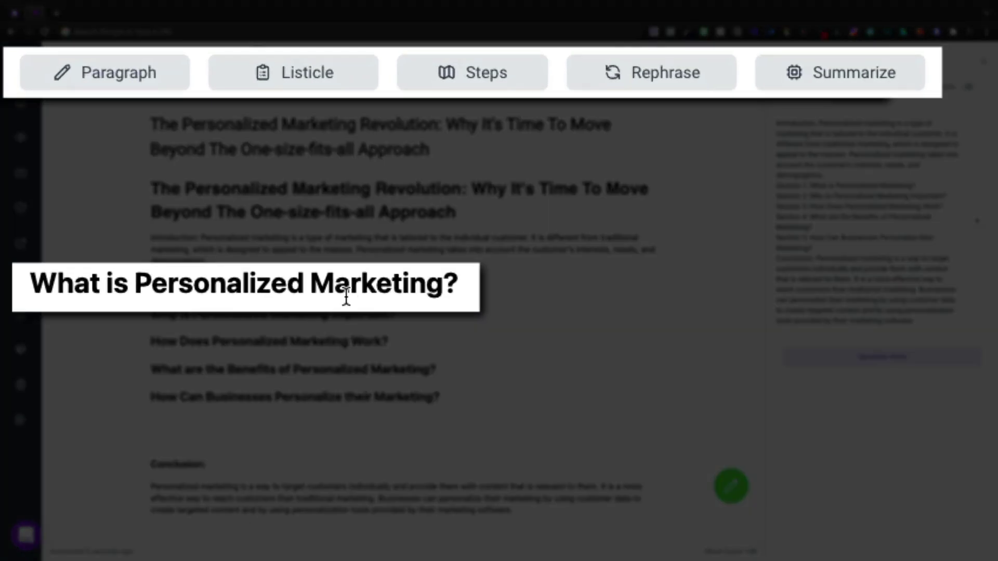
Step: Generate an AI paragraph under each of the "What is Personalized Marketing?", "Why Is Personalized Marketing Important?" and "How Does Personalized Marketing Work?" headings
triple_click(295, 267)
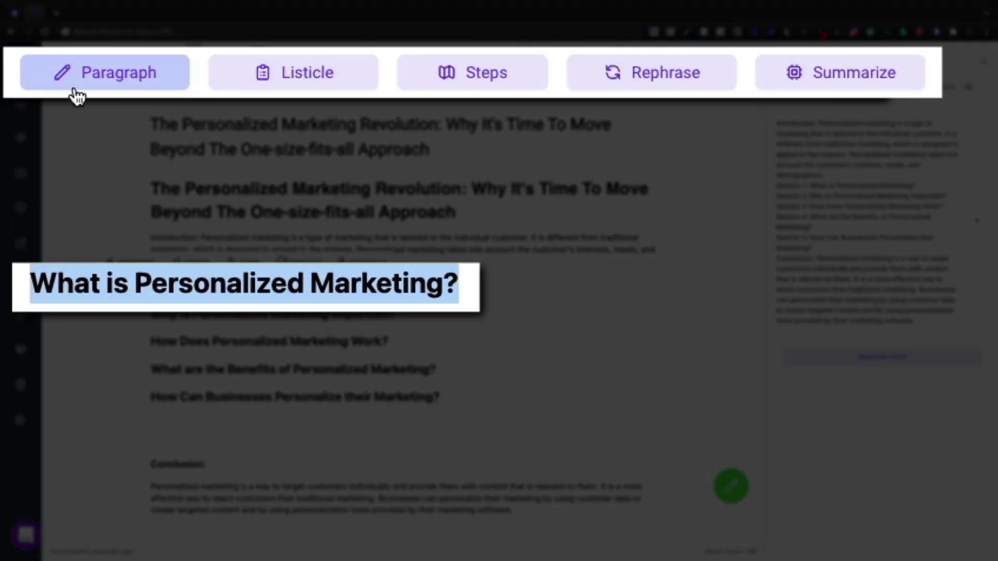
click(98, 78)
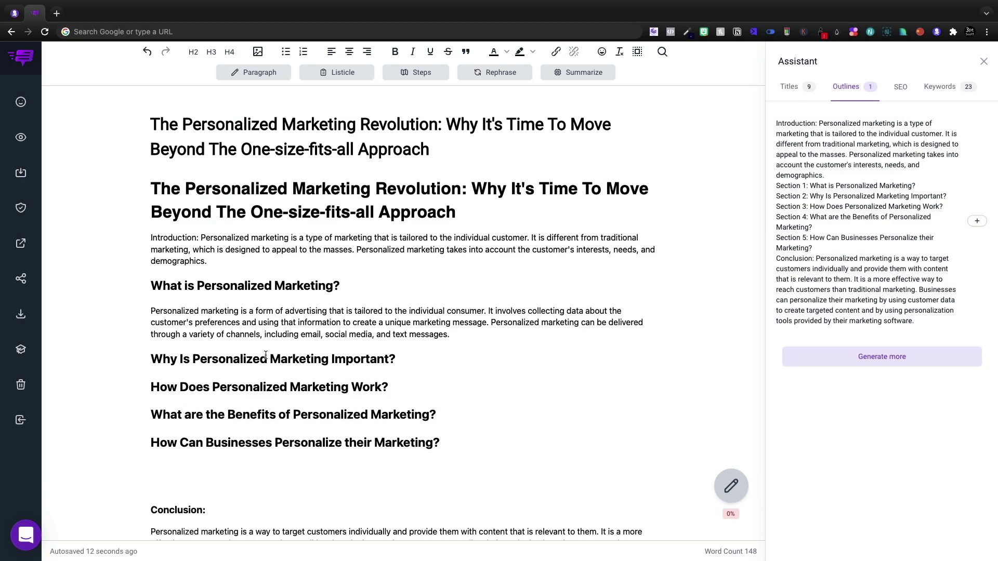
triple_click(266, 355)
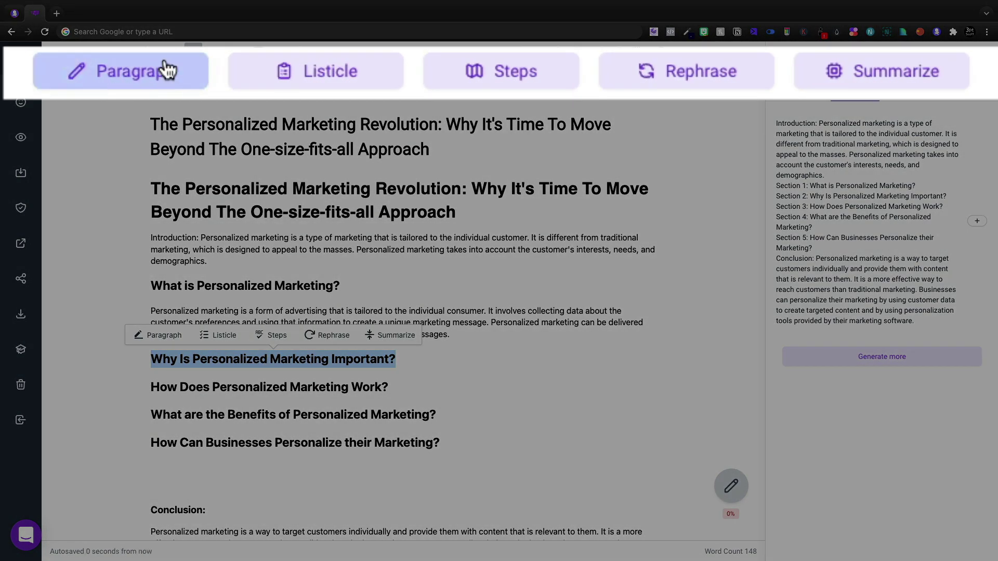
click(165, 70)
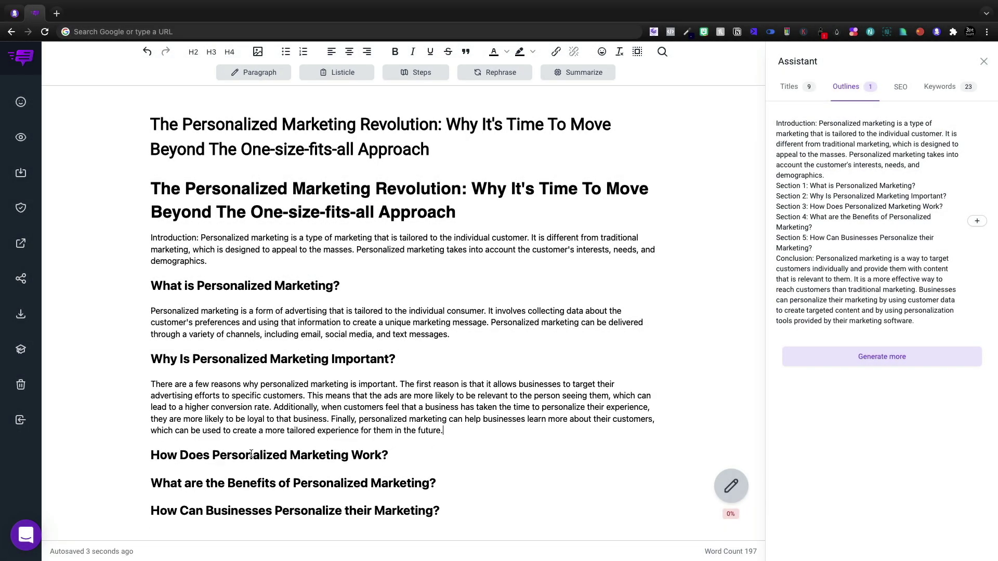
double_click(257, 454)
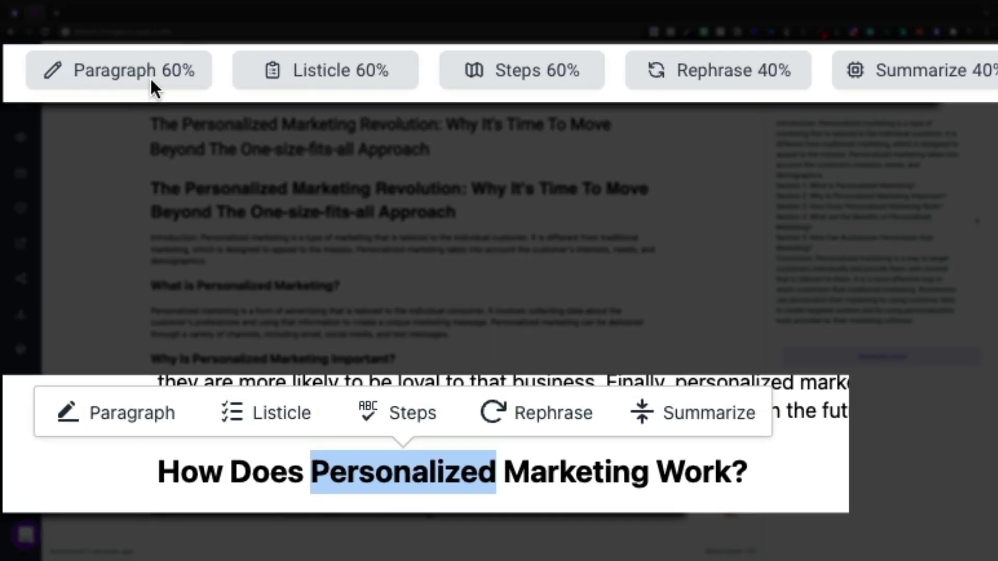
triple_click(467, 478)
click(254, 72)
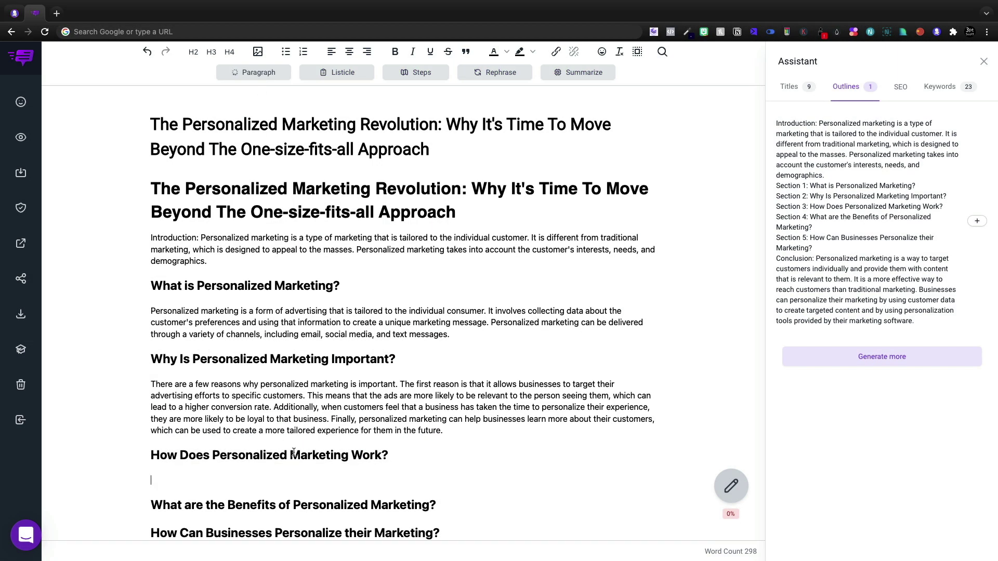
Step: Generate an AI paragraph under both the "What are the Benefits of Personalized Marketing?" and "How Can Businesses Personalize their Marketing?" headings
scroll(293, 452, down, 3)
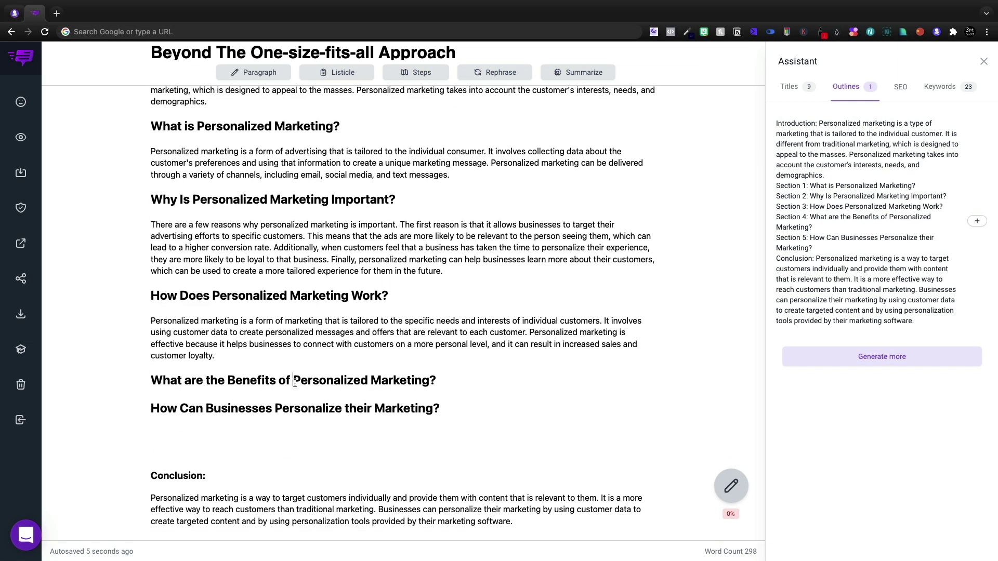
triple_click(294, 380)
click(265, 70)
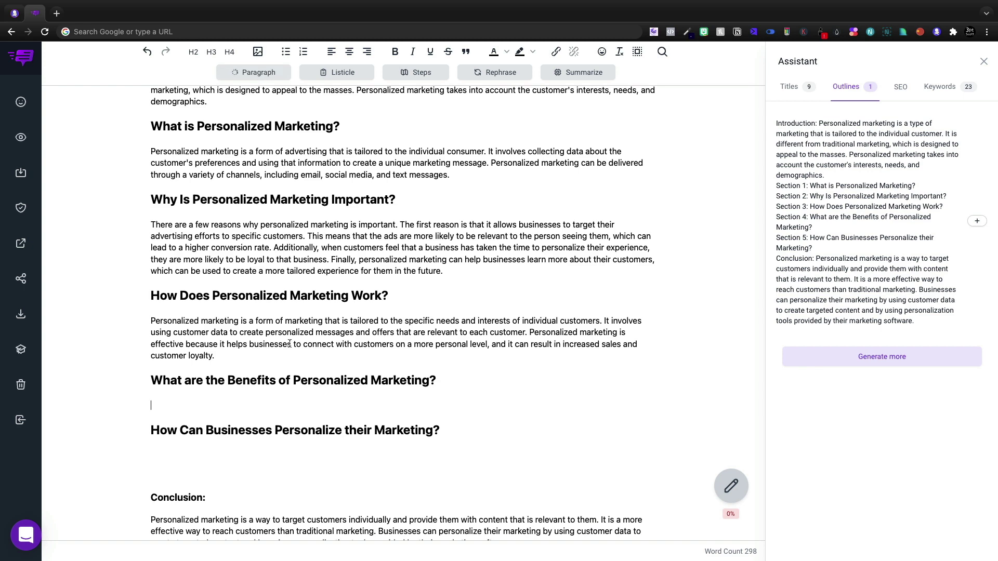
scroll(301, 445, down, 1)
triple_click(300, 437)
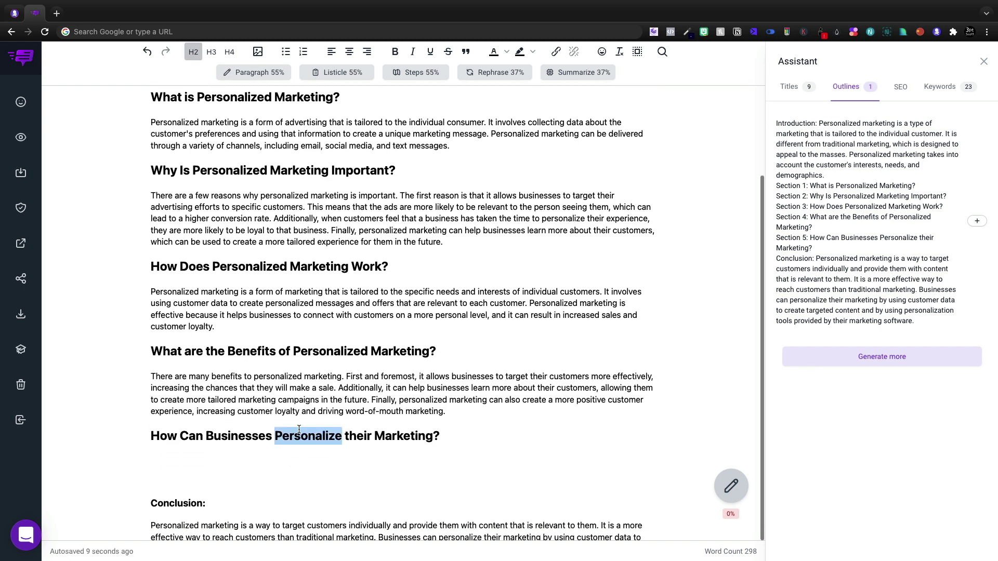
click(263, 73)
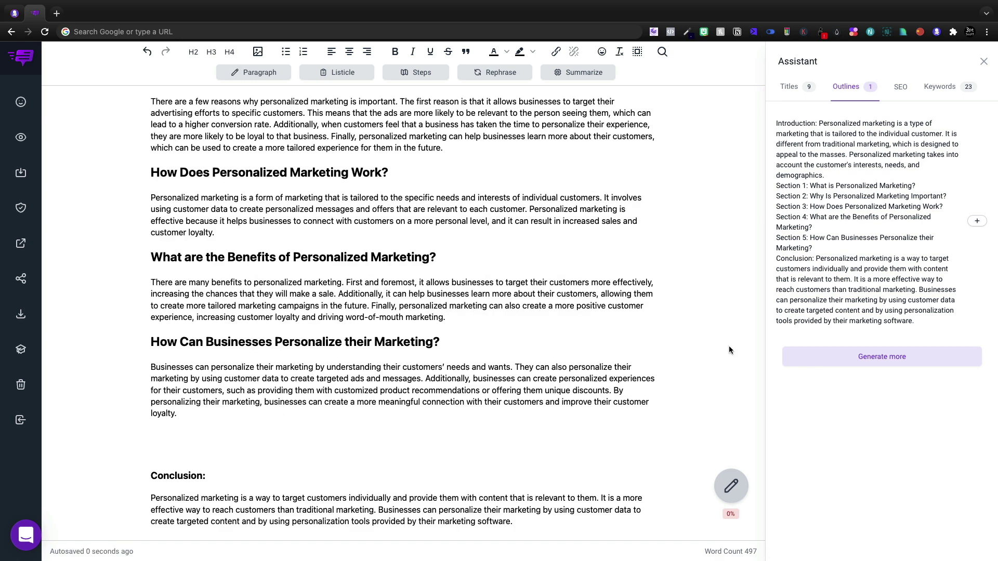
Step: Rephrase the paragraph under "What is Personalized Marketing?" with the AI assistant
scroll(192, 199, up, 5)
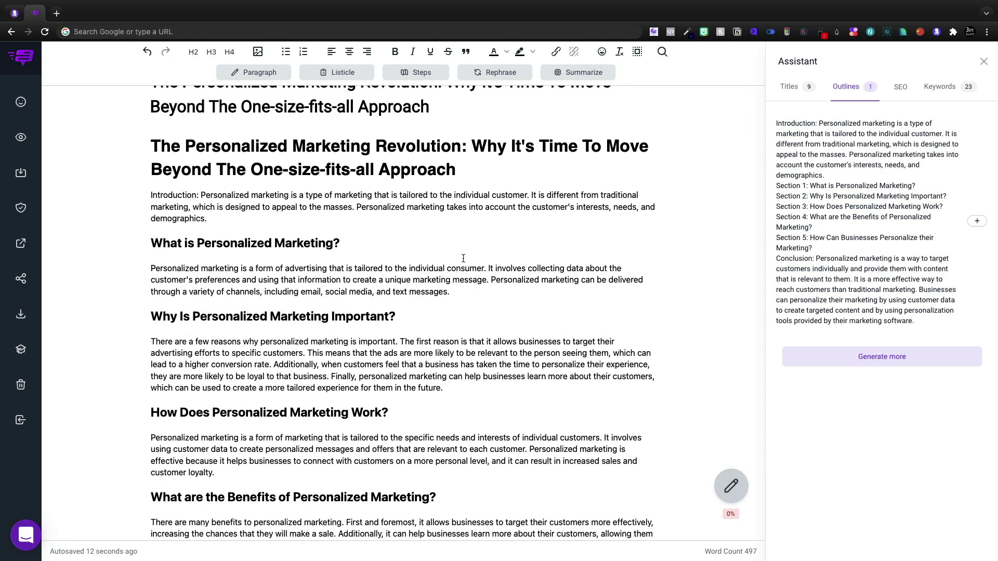
drag(463, 258, 507, 289)
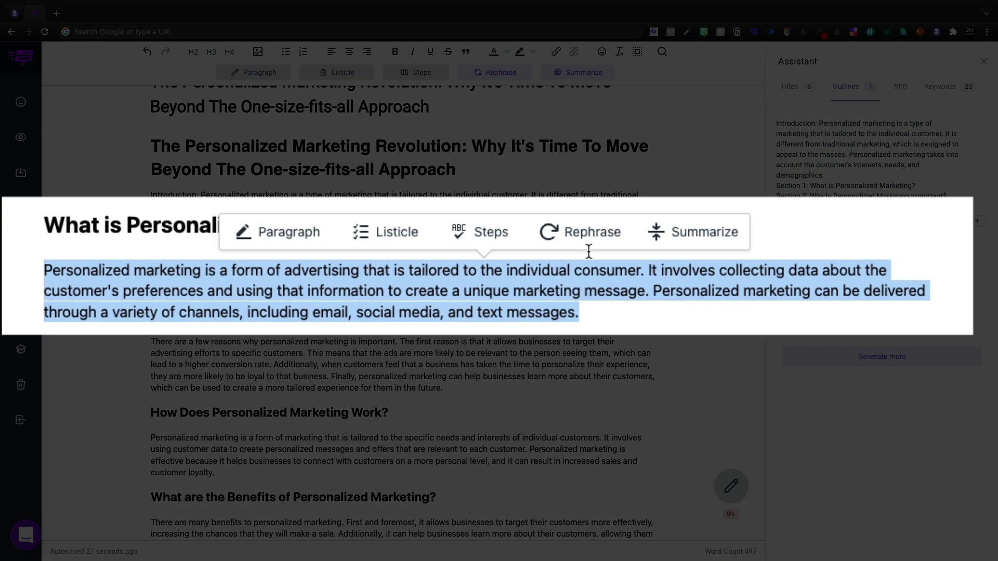
click(587, 229)
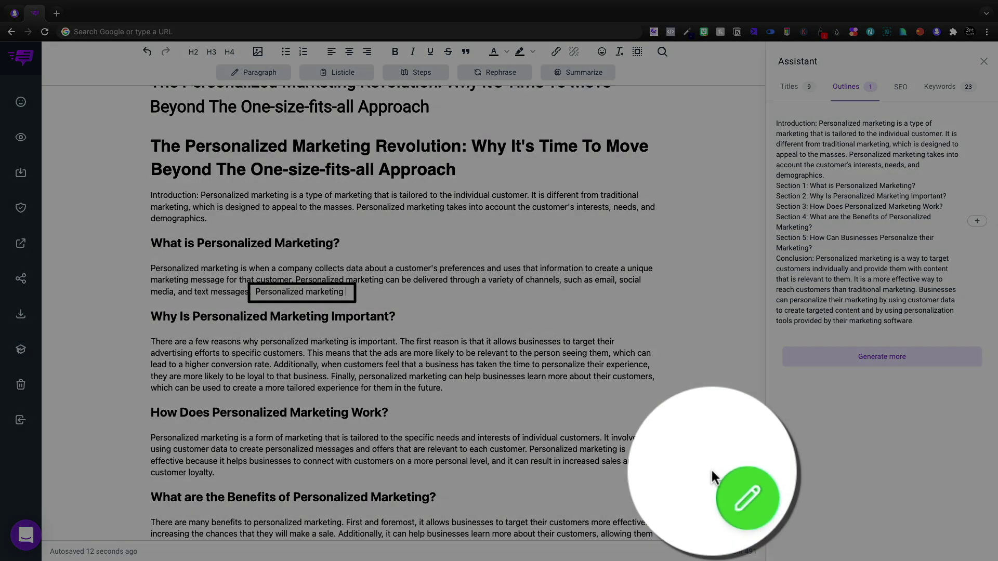
Step: Have the AI continue writing the "What is Personalized Marketing?" section and delete the stray "Personalized marketing" ending its first paragraph
click(730, 484)
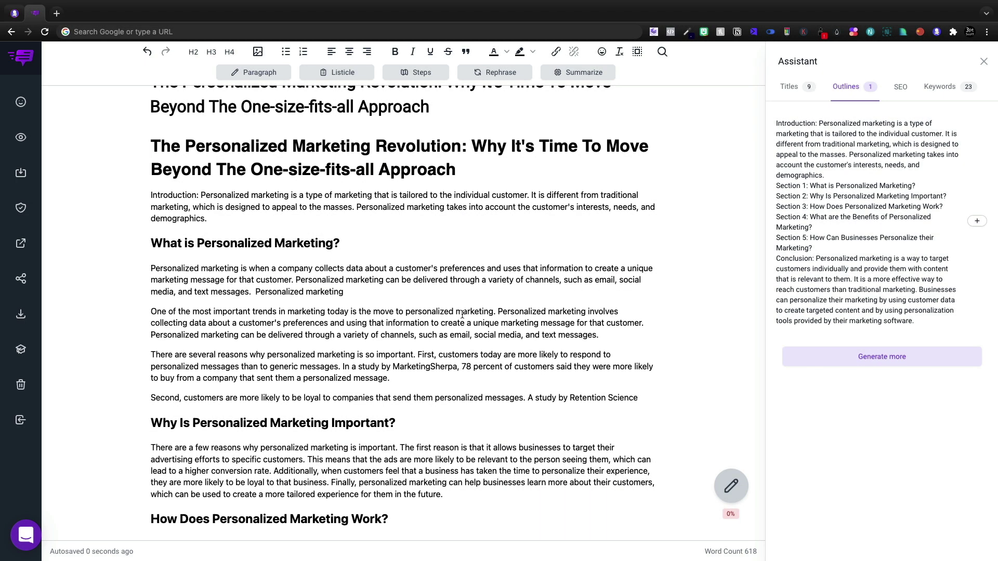
drag(261, 292, 347, 291)
key(BackSpace)
key(BackSpace)
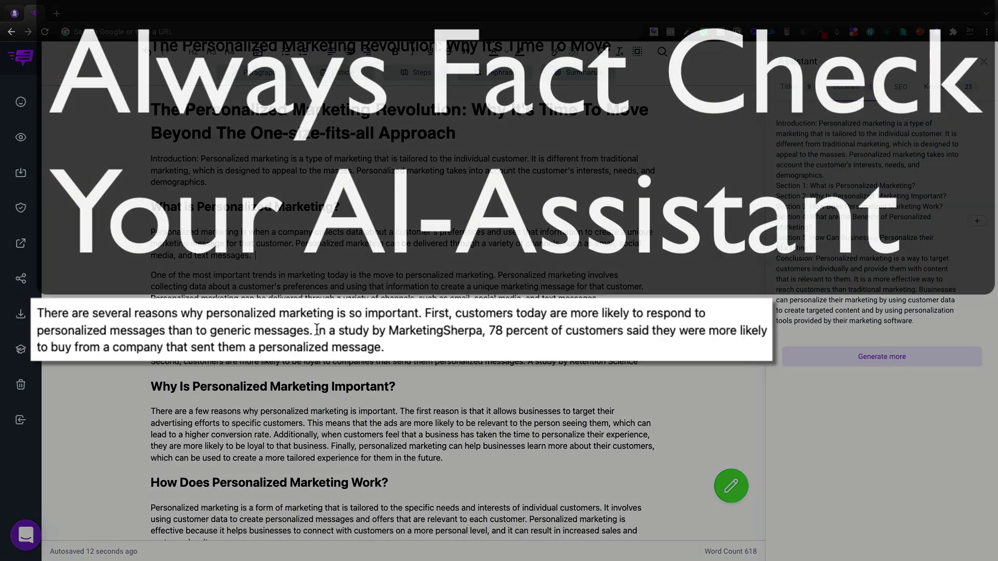
Step: Link the phrase from "78 percent of customers" to "a personalized message" to the copied McKinsey article on the value of personalization
drag(389, 331, 483, 353)
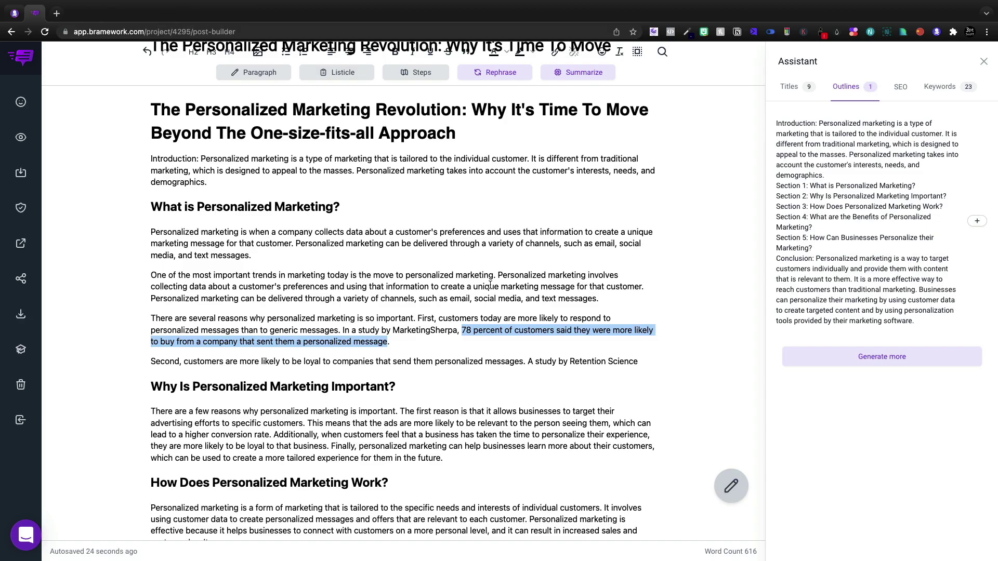
right_click(484, 329)
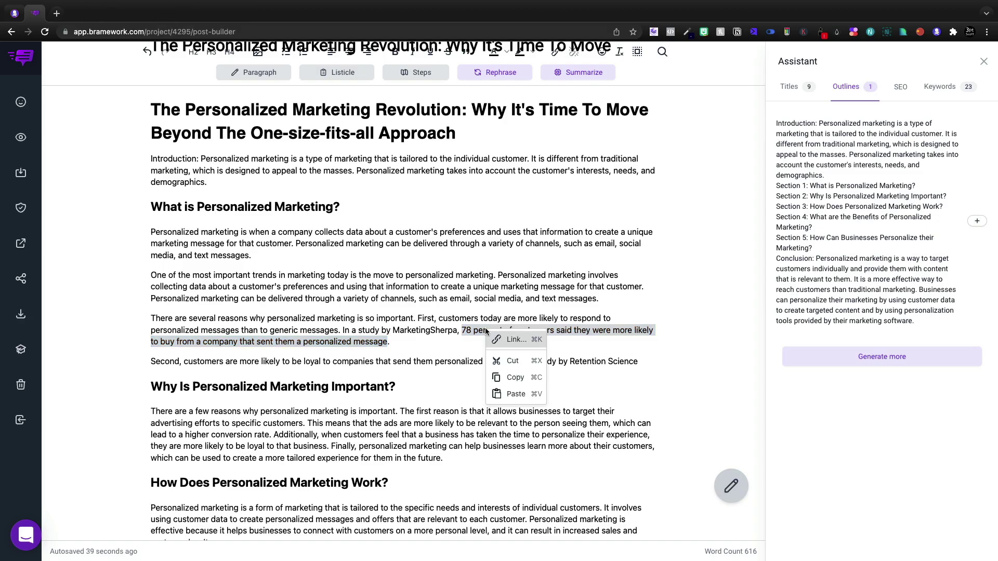
click(522, 337)
key(ctrl+v)
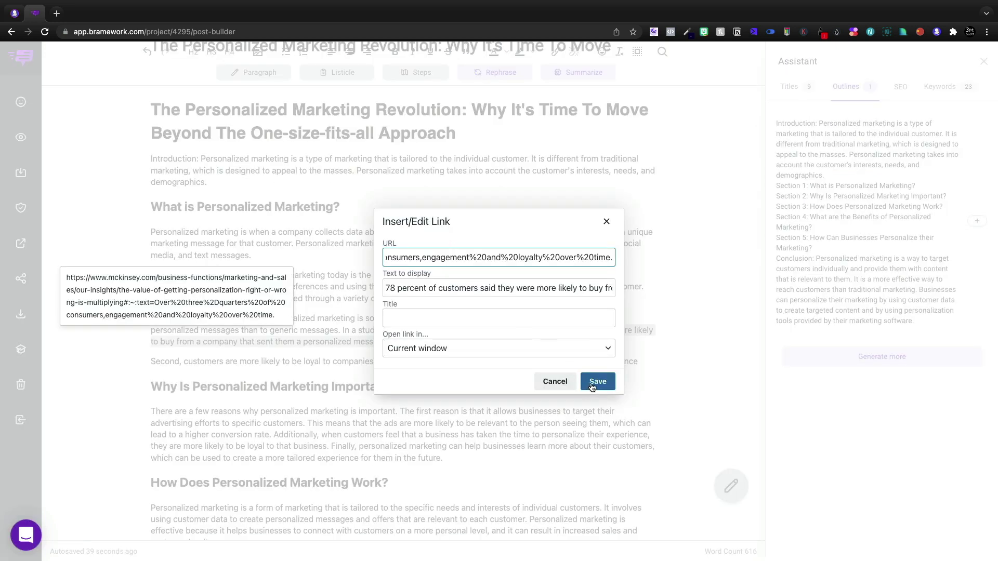
click(595, 384)
Step: Have the AI continue after the "Why Is Personalized Marketing Important?" paragraph and format "How Can Businesses Implement Personalized Marketing?" as an H2 heading
scroll(442, 328, down, 3)
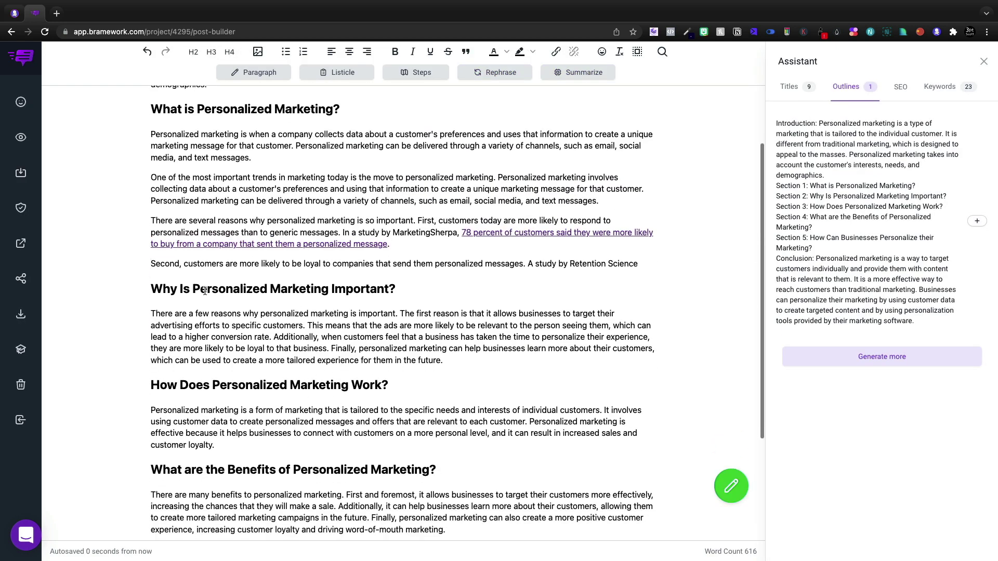
drag(473, 337, 492, 343)
click(492, 342)
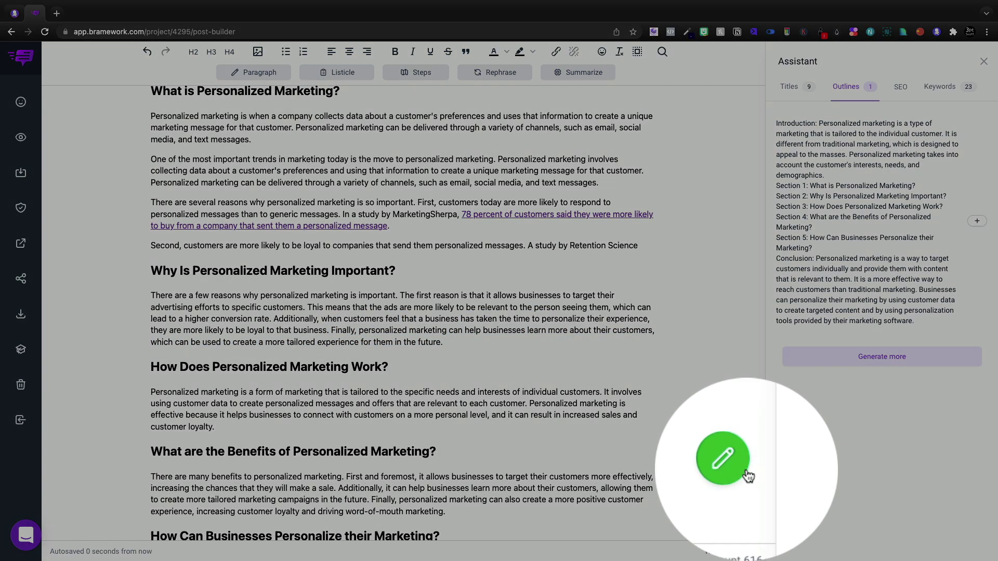
click(731, 487)
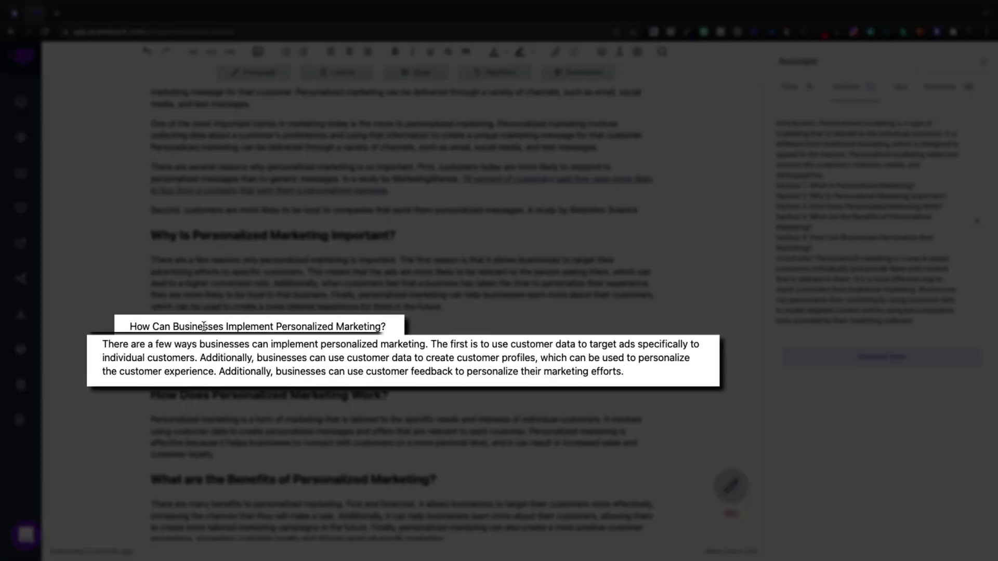
triple_click(213, 326)
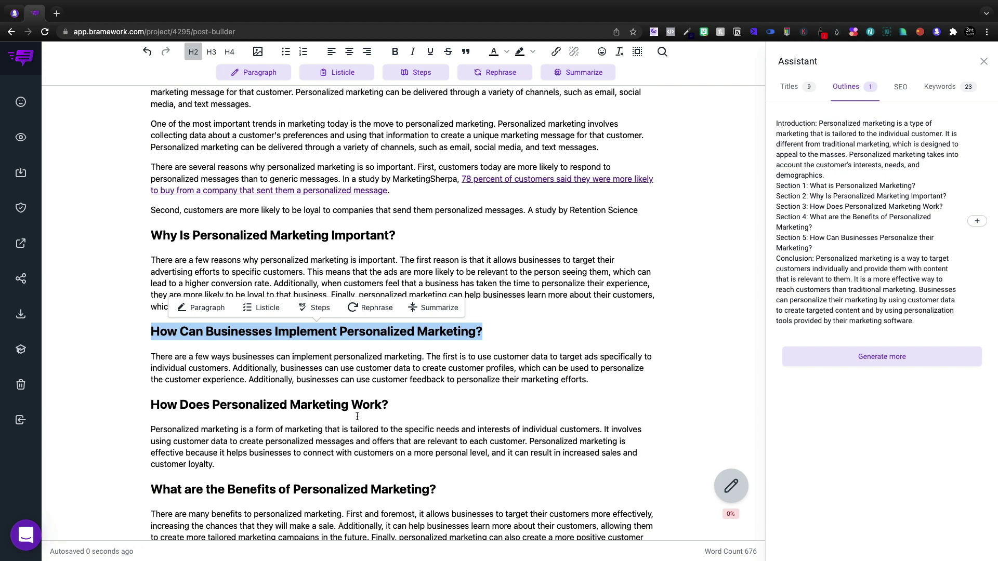
Step: Delete the "How Does Personalized Marketing Work?" heading and its empty line
scroll(357, 417, down, 2)
scroll(370, 326, up, 2)
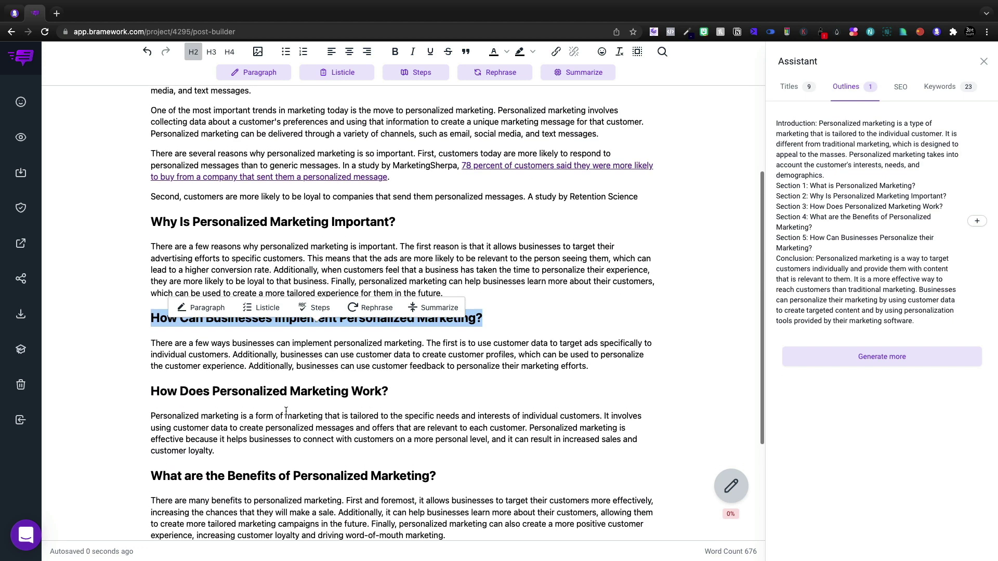
triple_click(341, 392)
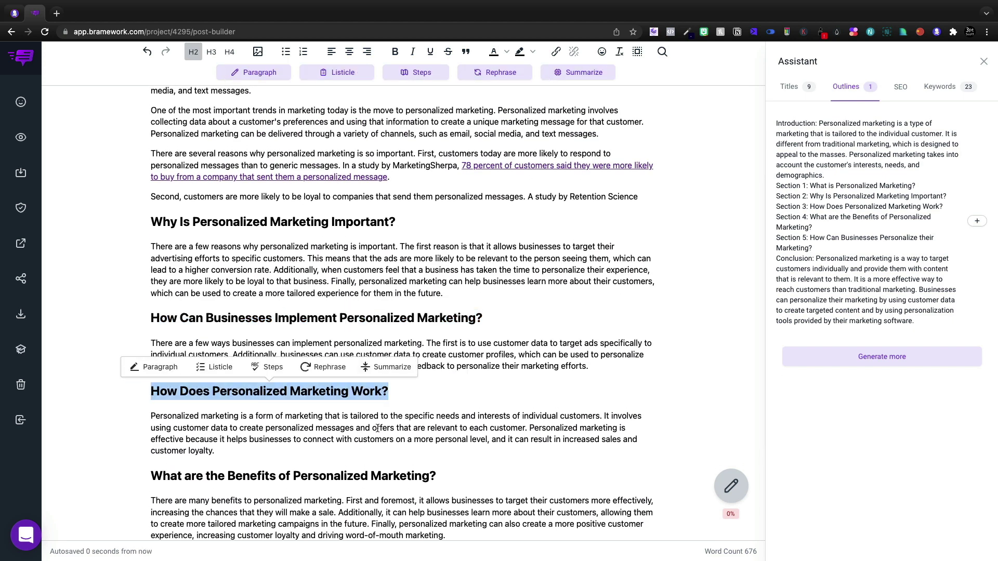
key(BackSpace)
key(BackSpace)
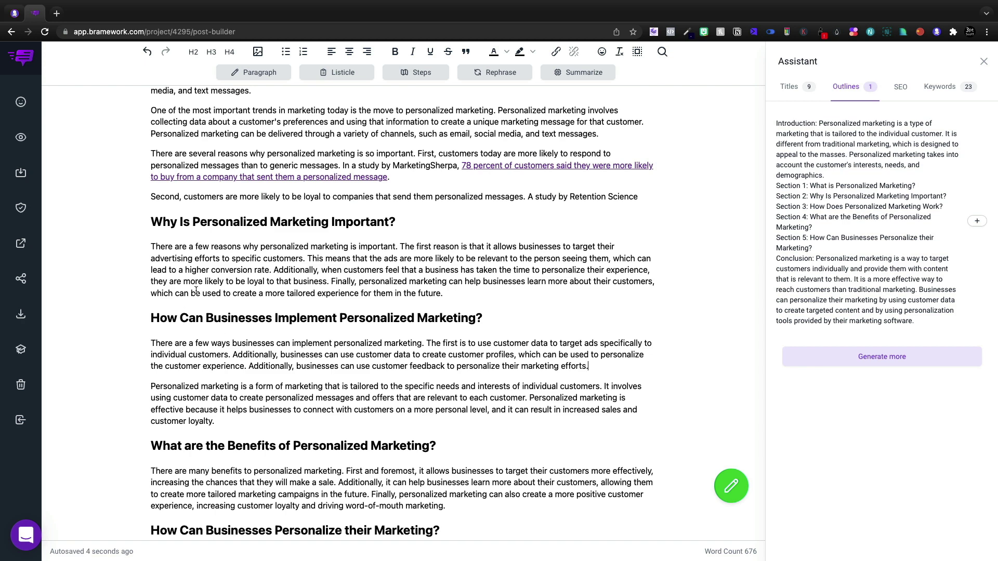
Step: Delete the leftover paragraph beginning "Personalized marketing is a form of marketing" above the "What are the Benefits of Personalized Marketing?" heading
scroll(331, 362, down, 3)
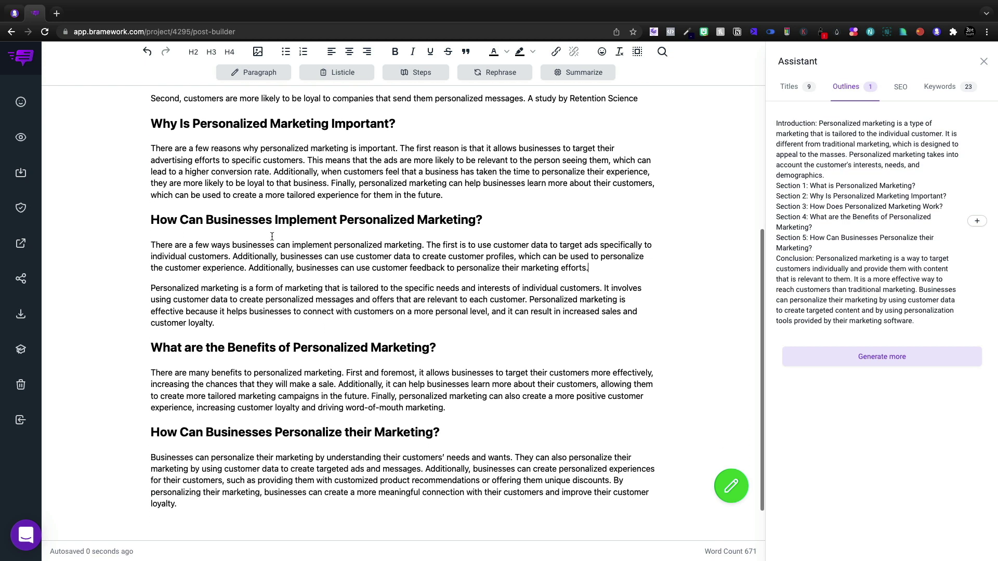
drag(292, 288, 527, 300)
click(551, 300)
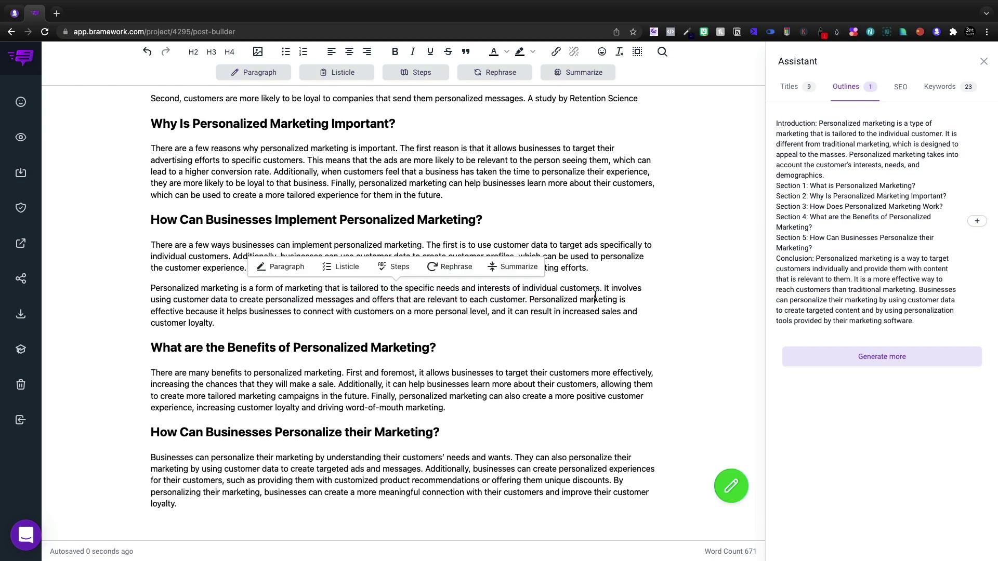
drag(603, 289, 151, 289)
key(BackSpace)
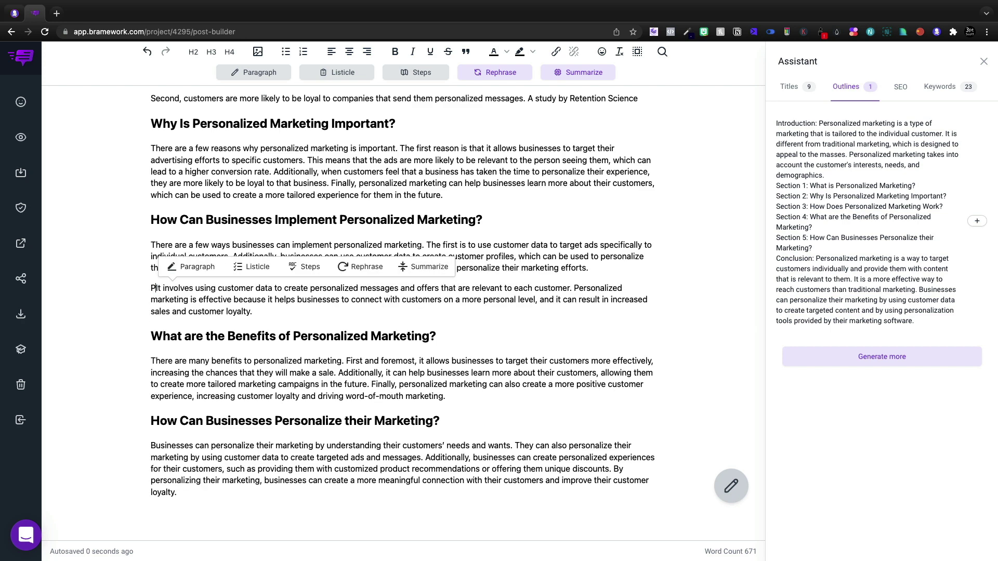
drag(568, 289, 183, 290)
drag(182, 288, 123, 291)
key(BackSpace)
triple_click(608, 275)
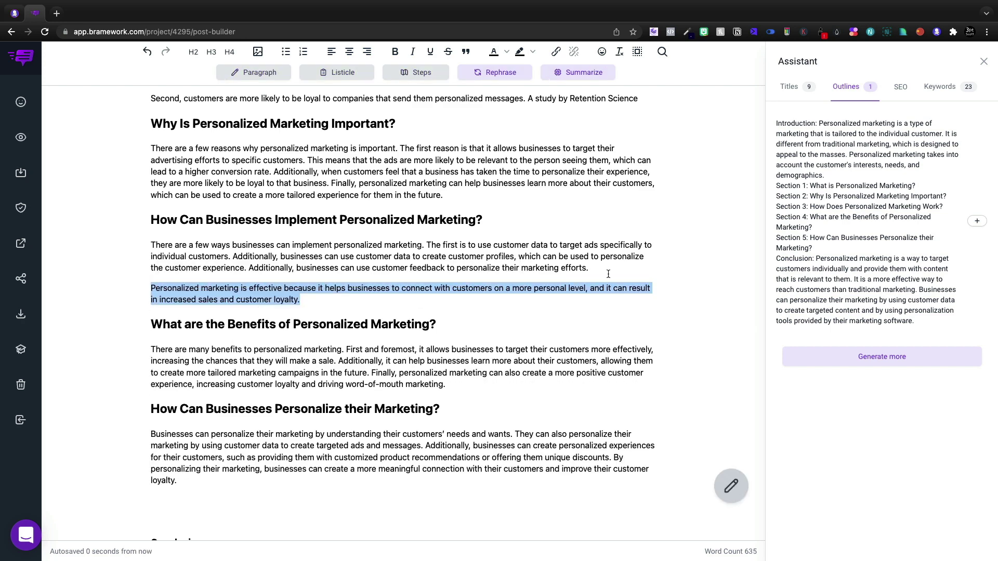
key(BackSpace)
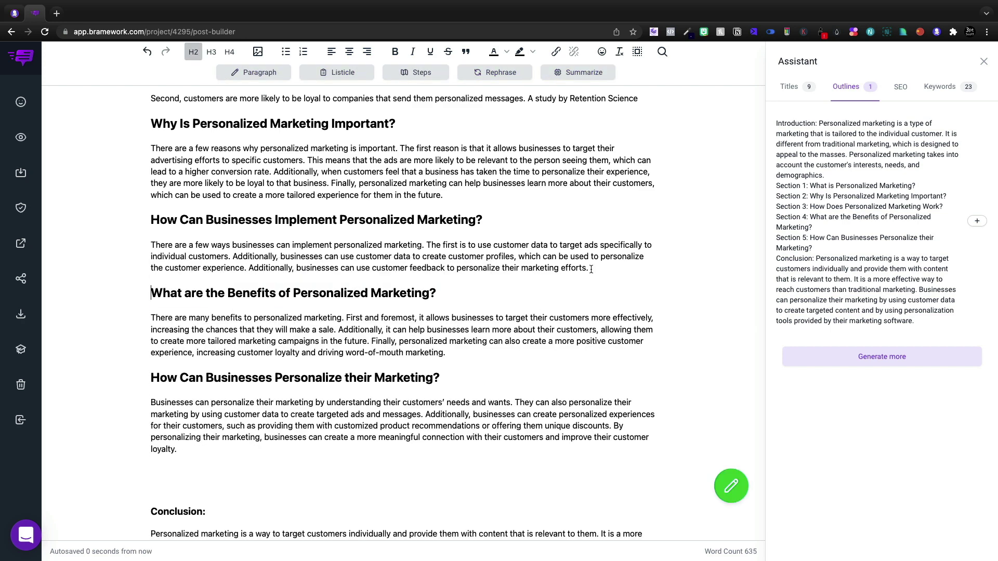
Step: Start a paragraph after "their marketing efforts." reading "One way to implement personalized marketing is through a tool like Nexweave. Nexweave allows for"
click(600, 267)
key(Return)
text(One way to implement personalized marketing is through a tool like Nexweave.  Nexweave allows for)
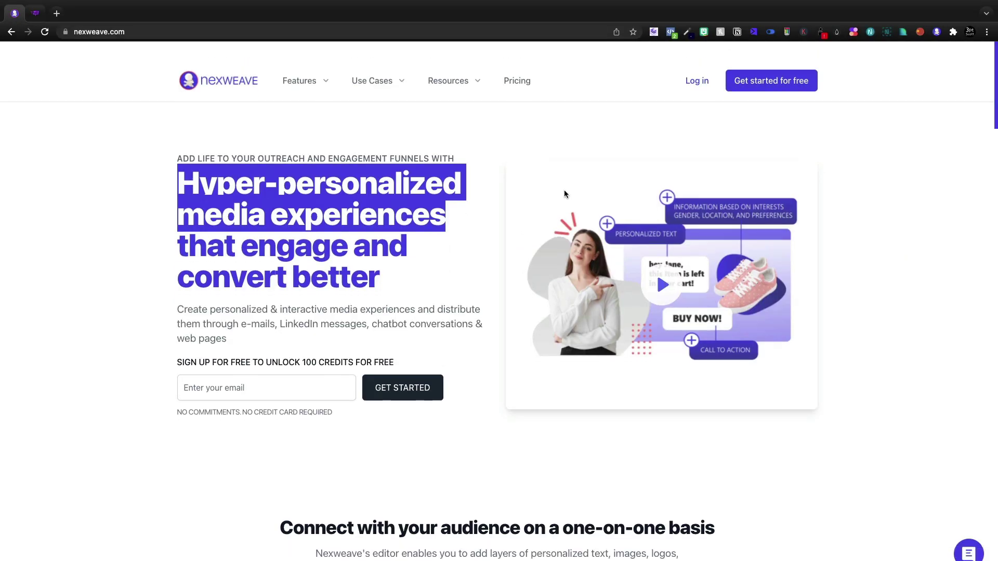
Step: Copy the headline from the Nexweave homepage and paste it unformatted after "Nexweave allows for" as "hyper-personalized media experiences that engage and convert better"
scroll(565, 194, down, 1)
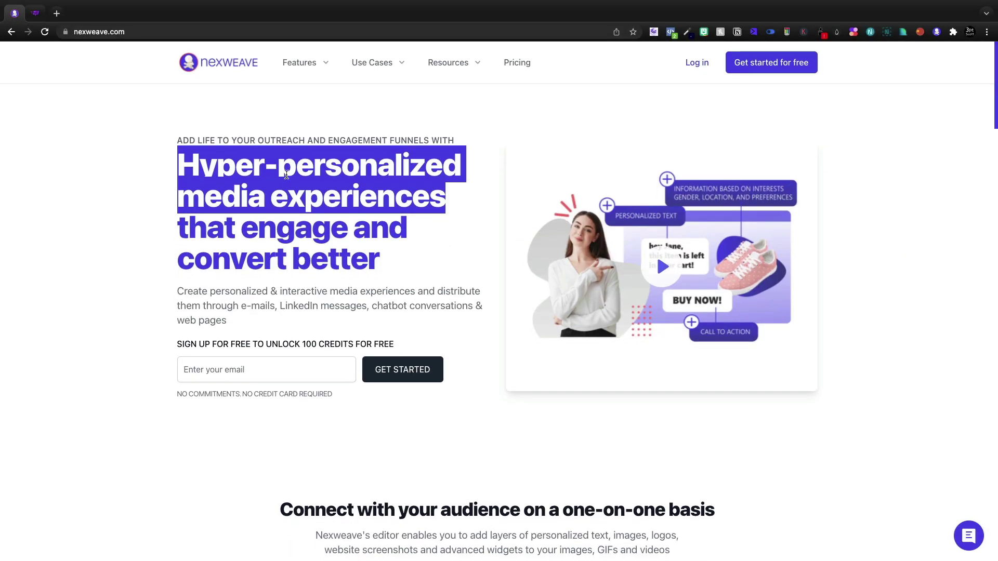
click(210, 171)
drag(424, 271, 139, 136)
key(super+c)
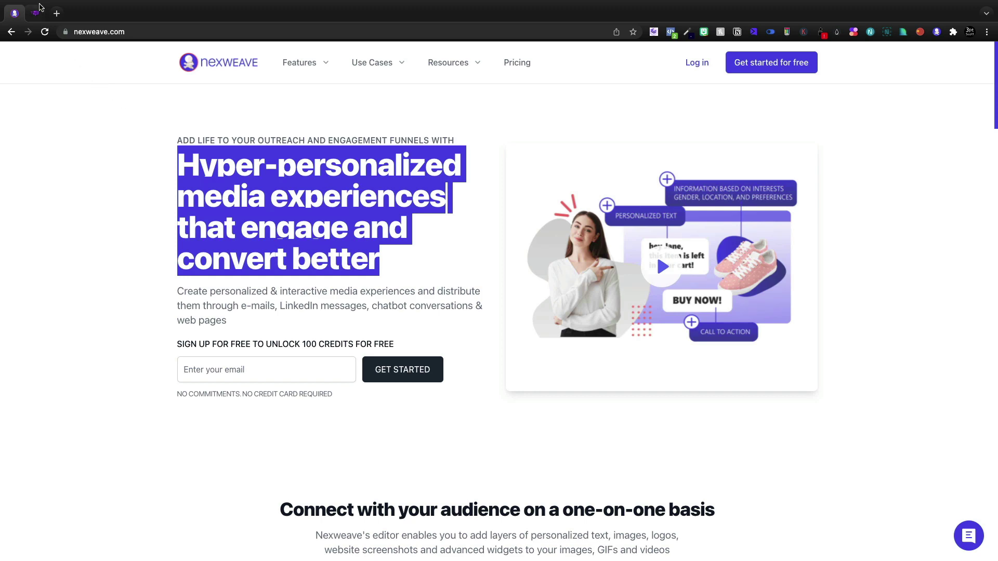
click(40, 7)
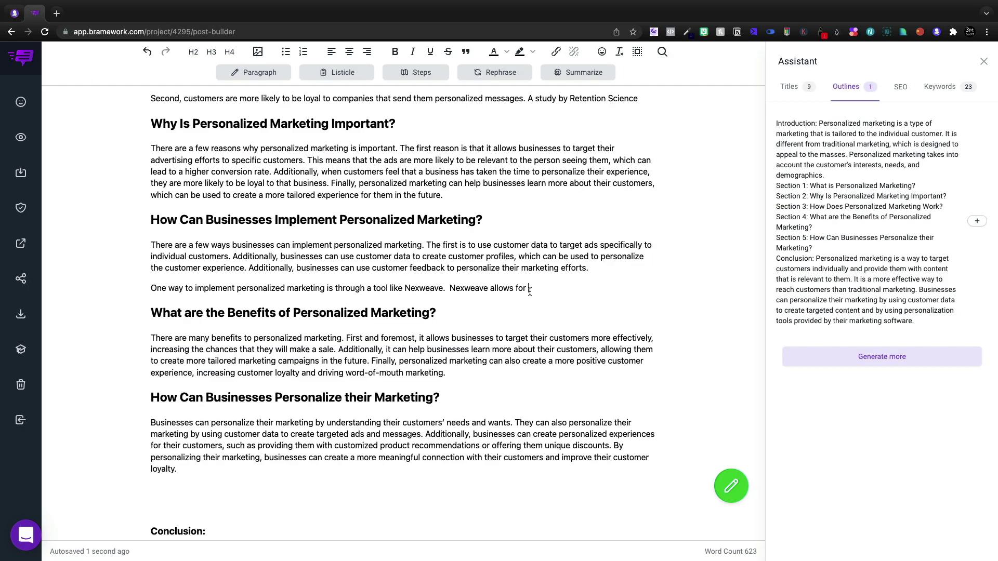
key(super+v)
key(super+z)
key(super+shift+v)
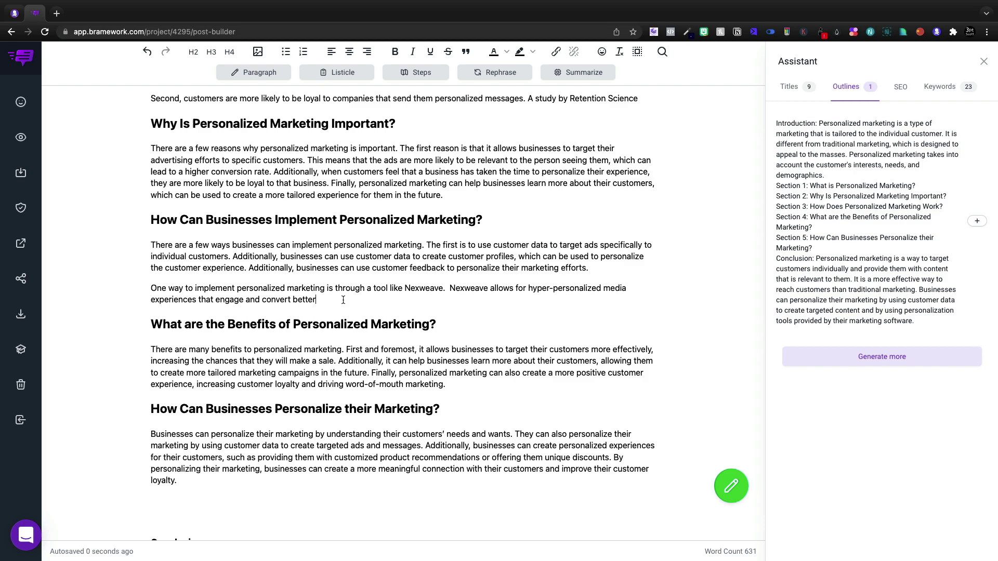
Step: Have the AI continue after the Nexweave paragraph and change the generated paragraph's opening to "You can measure the effectiveness of personalized marketing"
click(731, 485)
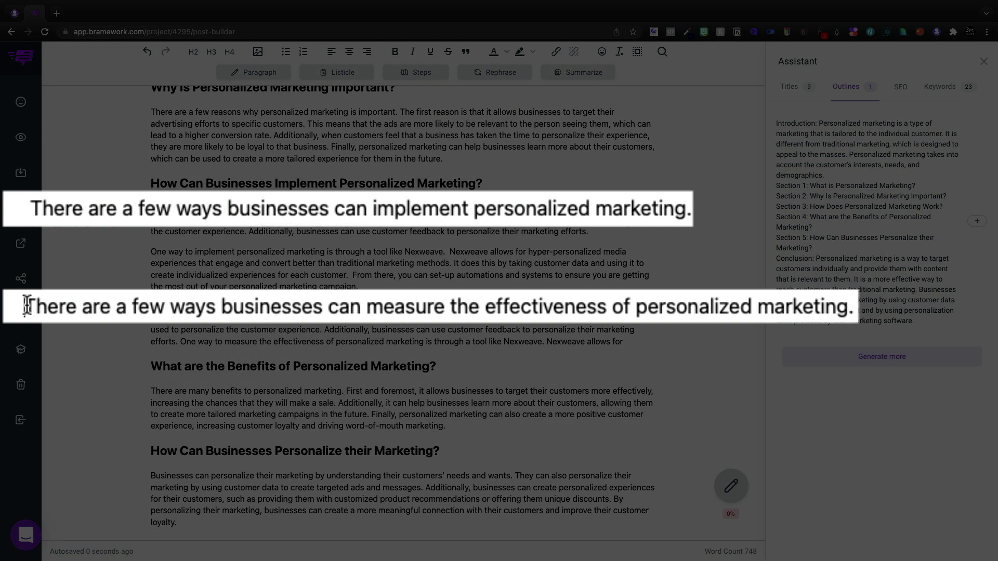
drag(150, 307, 270, 306)
click(276, 306)
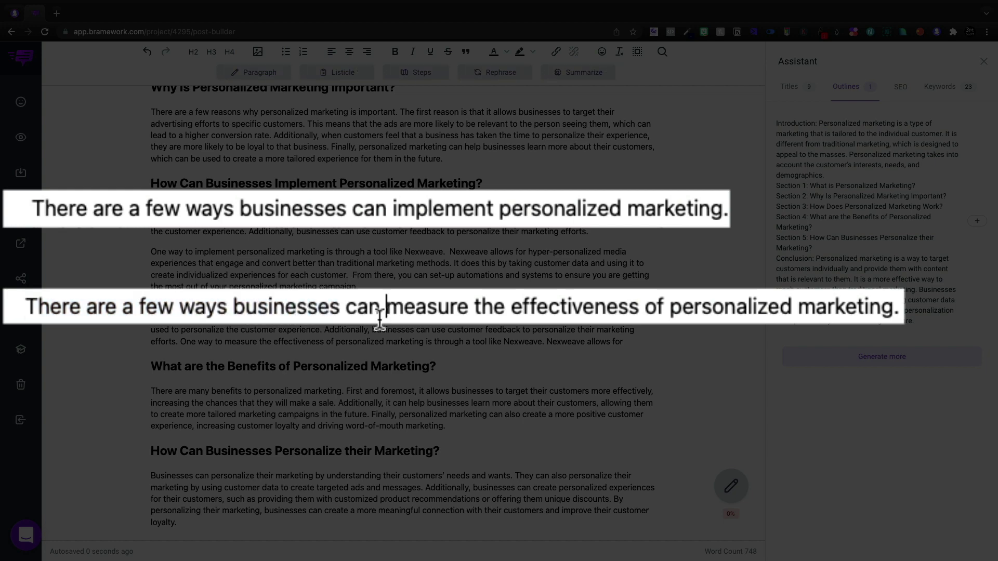
key(shift+Home)
text(You)
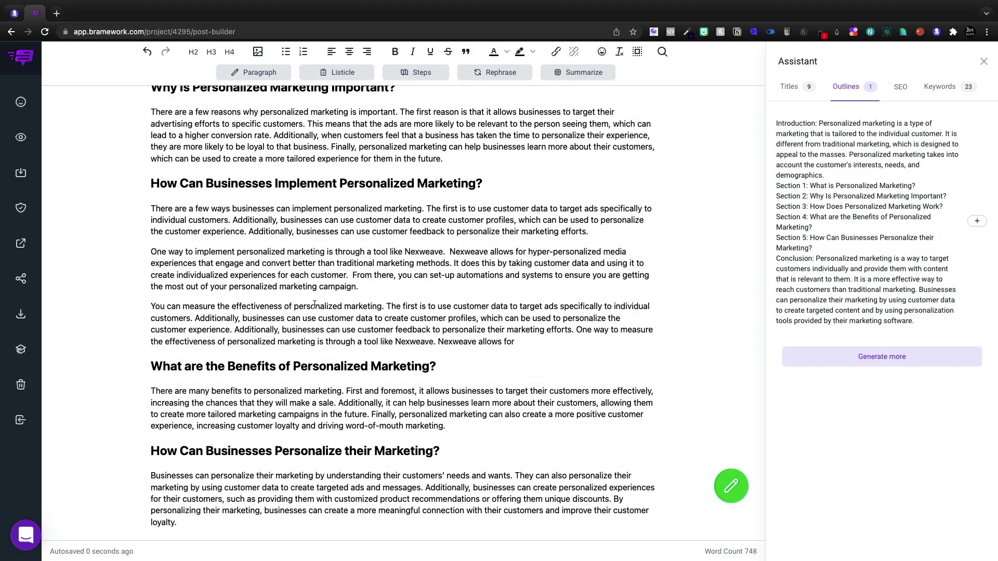
Step: Join the paragraph's first two sentences with "by using customer data" and have the AI rephrase the sentence about customer feedback
click(383, 307)
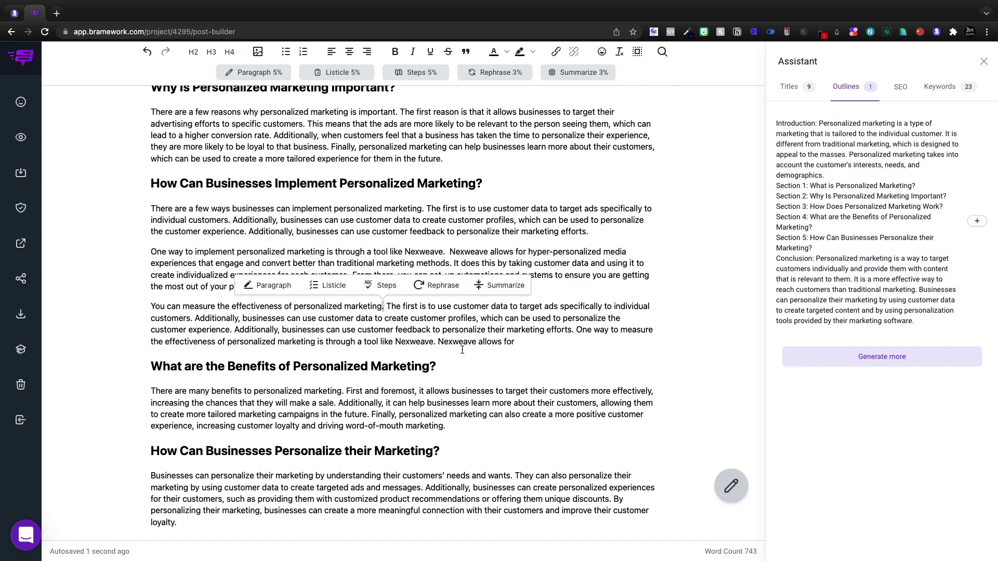
text(by)
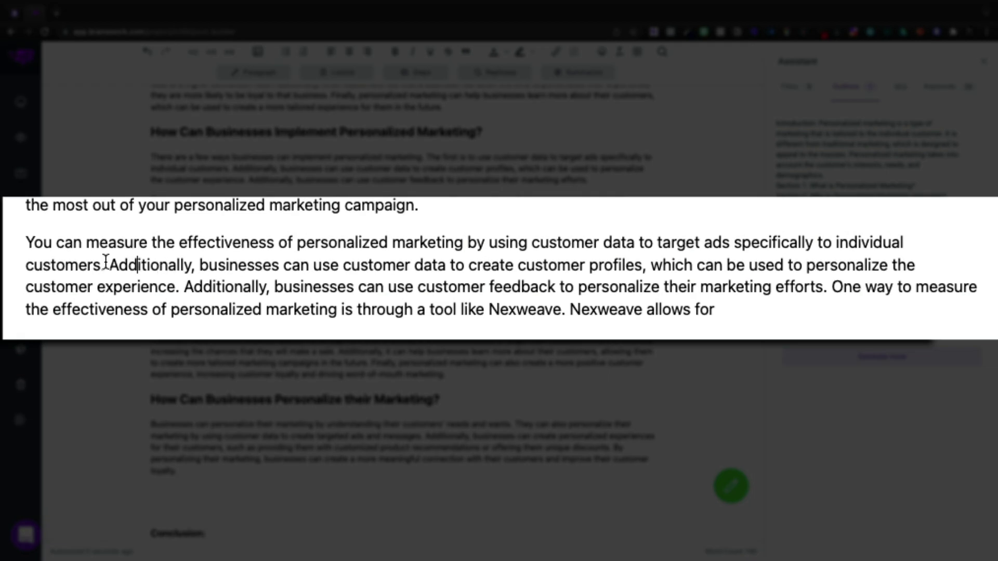
drag(106, 265, 185, 287)
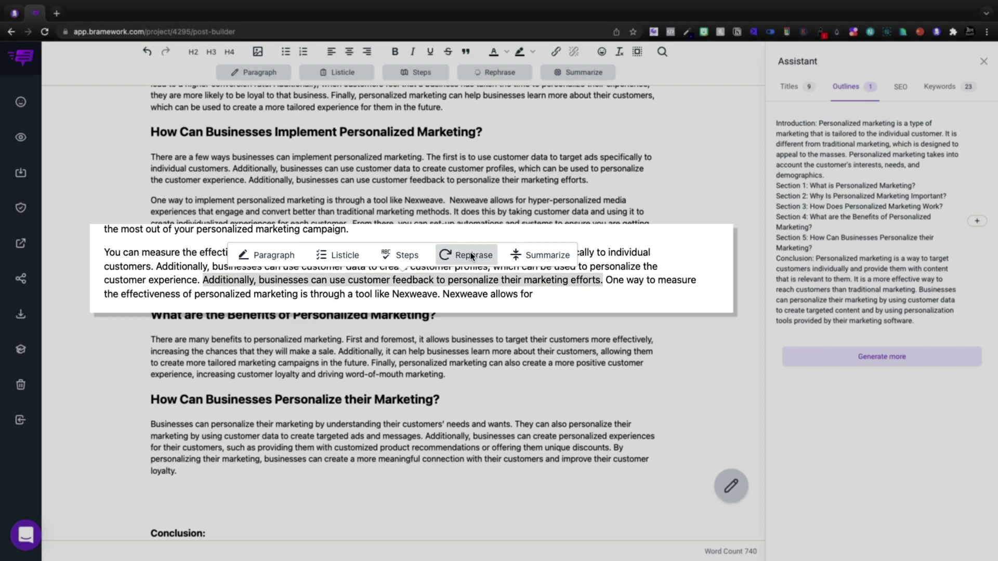
click(615, 243)
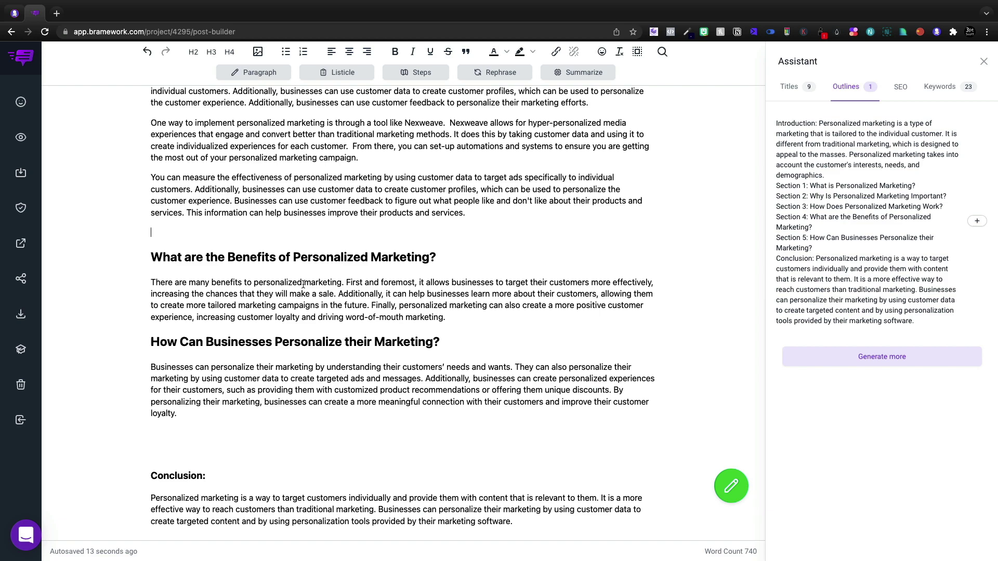
Step: Generate an AI listicle from the "What are the Benefits of Personalized Marketing?" heading and expand its points into paragraphs
triple_click(404, 263)
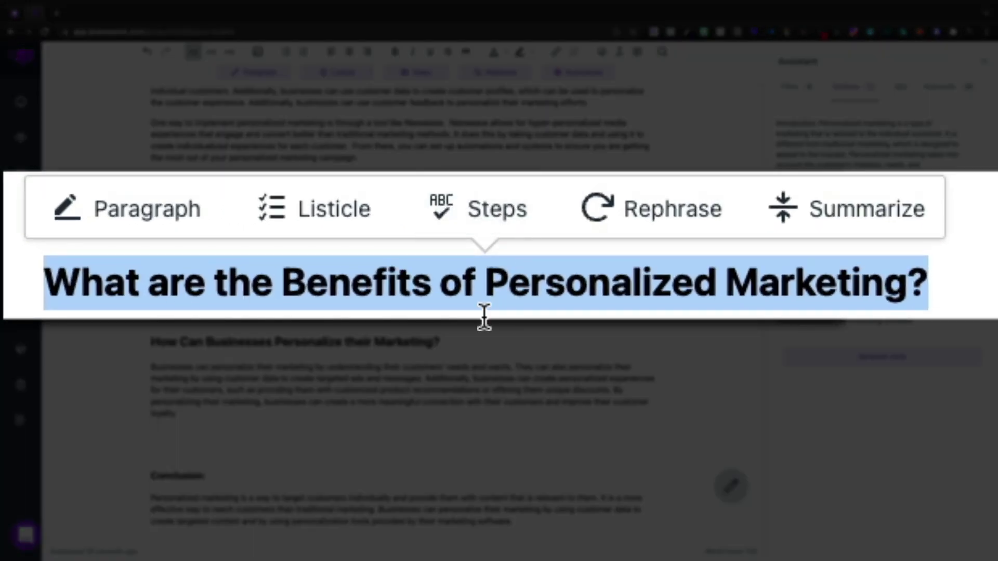
click(305, 211)
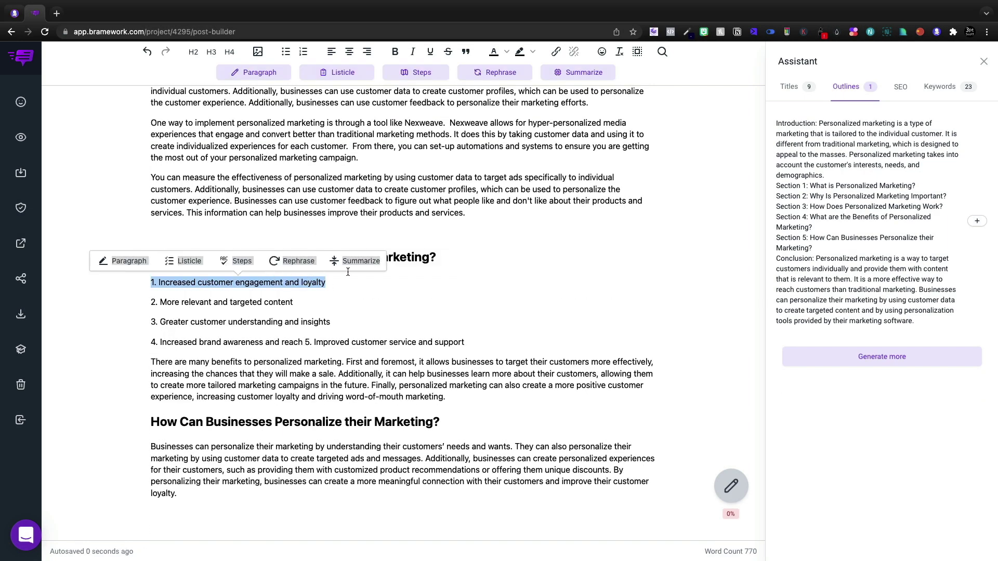
click(124, 260)
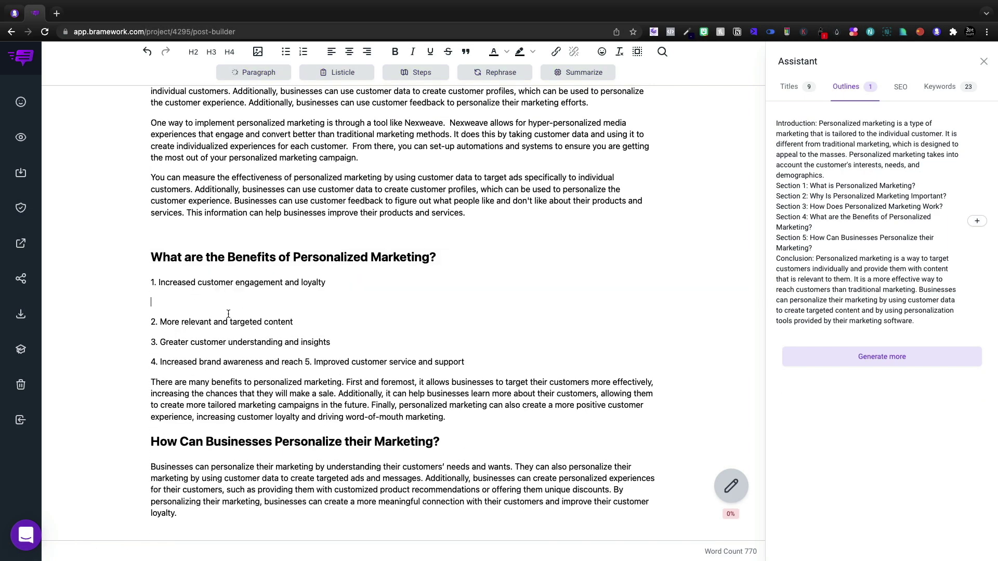
Step: Format the benefit lines numbered 5, 4, 3 and 1 as H3 headings
triple_click(244, 434)
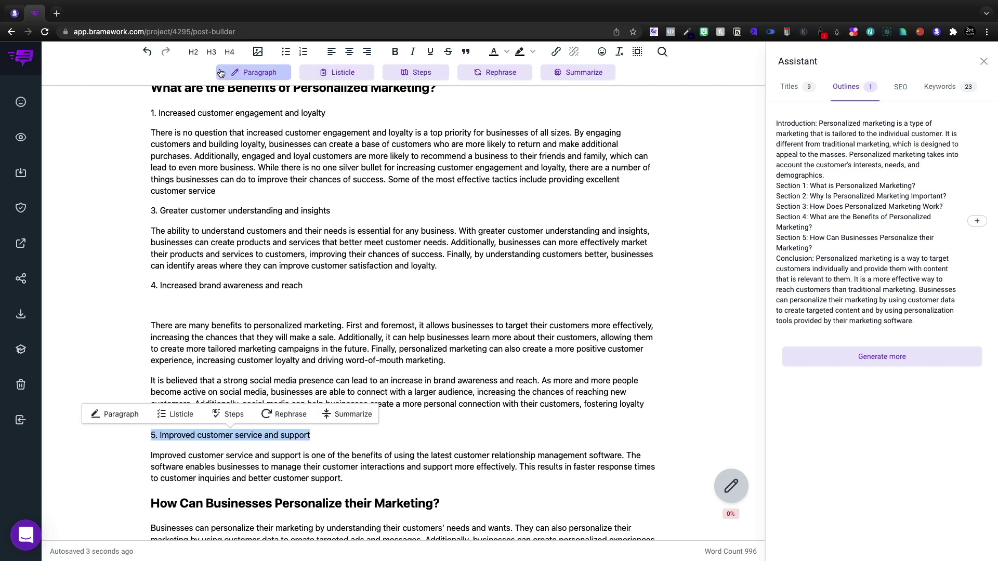
click(211, 51)
click(199, 287)
triple_click(200, 287)
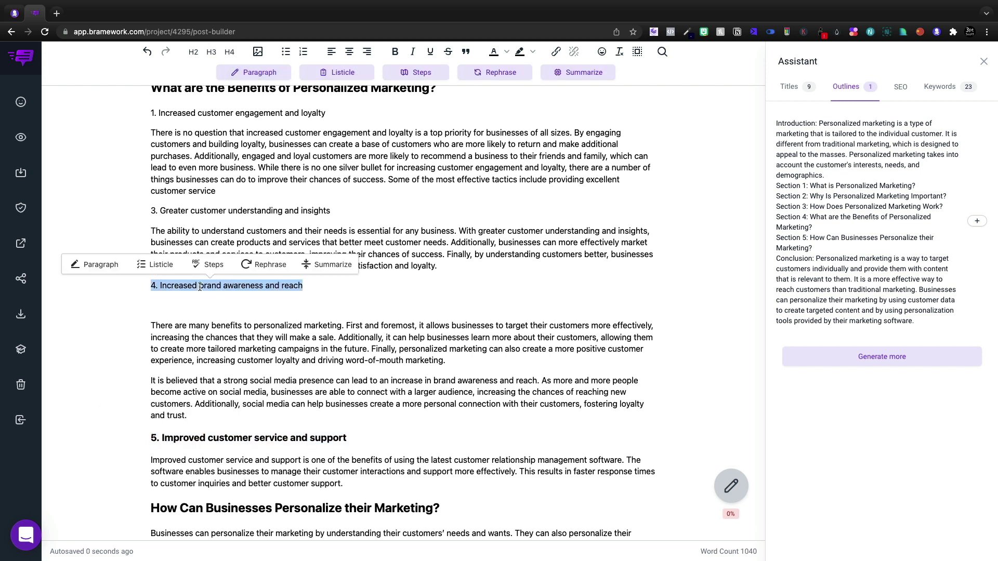
click(211, 52)
triple_click(215, 211)
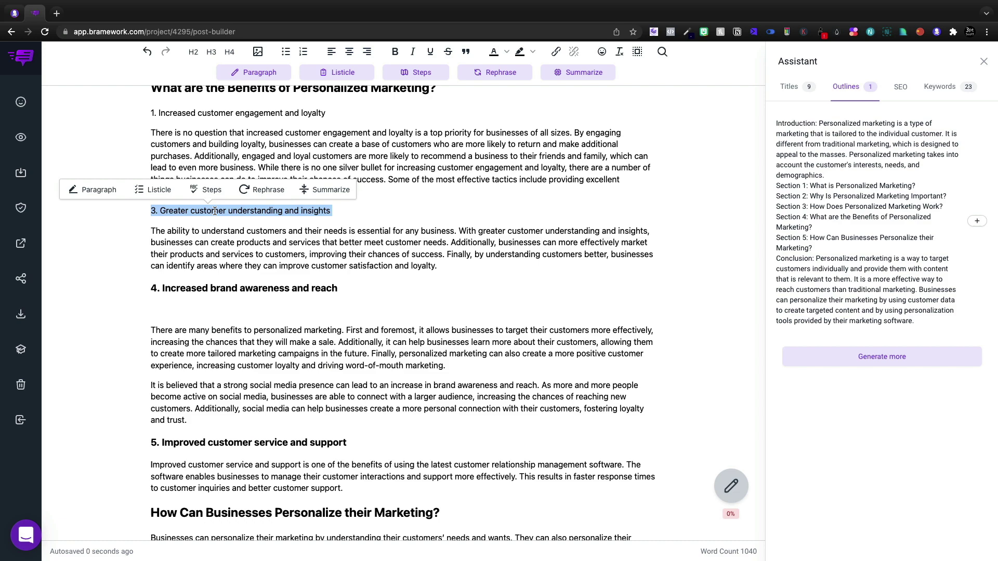
click(211, 51)
click(215, 105)
triple_click(215, 110)
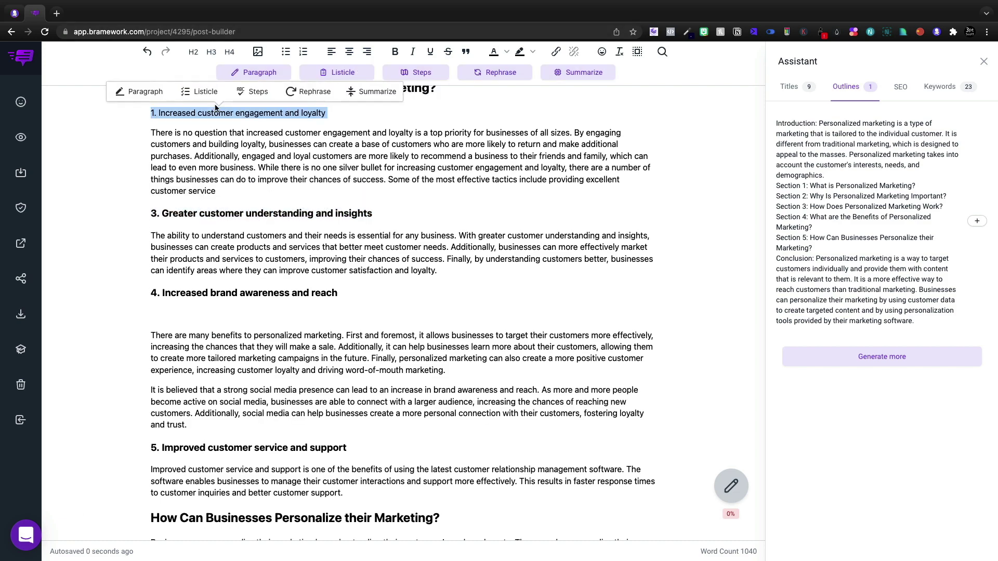
click(211, 52)
Step: Remove the empty line below the "4. Increased brand awareness and reach" heading
scroll(690, 516, up, 6)
scroll(353, 423, down, 10)
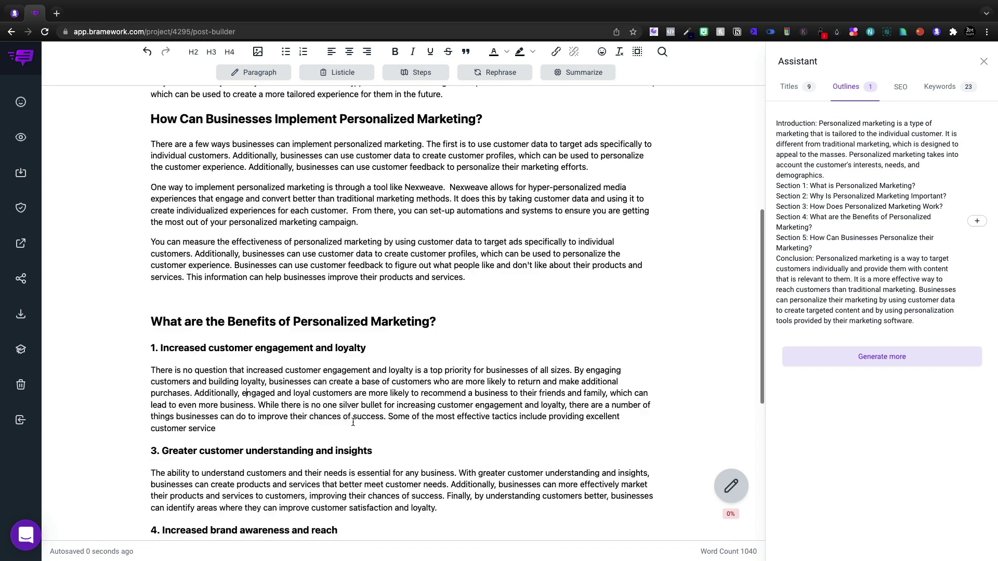
scroll(351, 422, up, 3)
click(352, 285)
key(BackSpace)
scroll(352, 285, down, 2)
scroll(363, 379, up, 5)
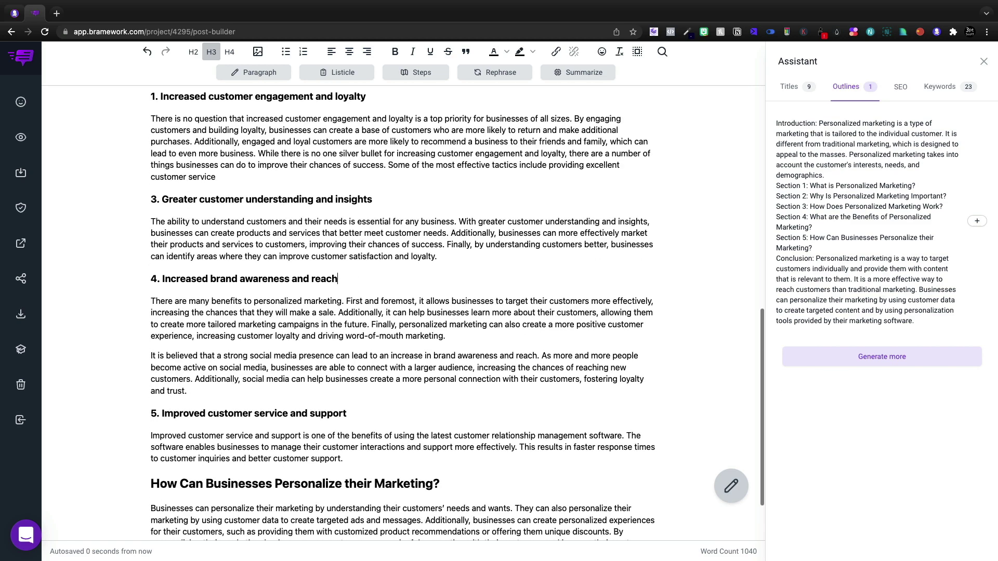
Step: Review the whole draft from the title to the conclusion, and look at the Nexweave homepage it refers to
scroll(362, 379, down, 4)
scroll(362, 380, up, 19)
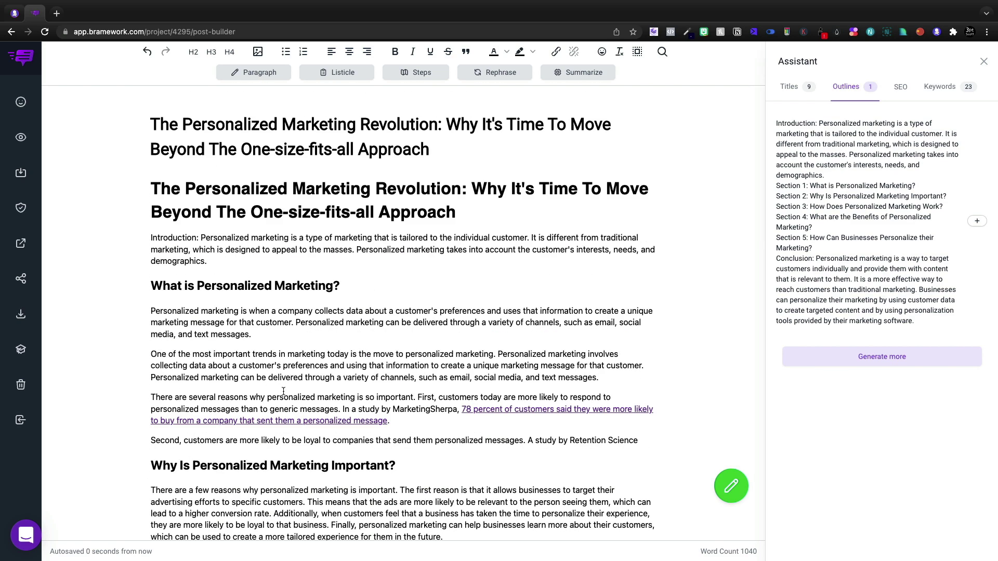
scroll(284, 391, down, 2)
scroll(283, 390, up, 2)
click(16, 18)
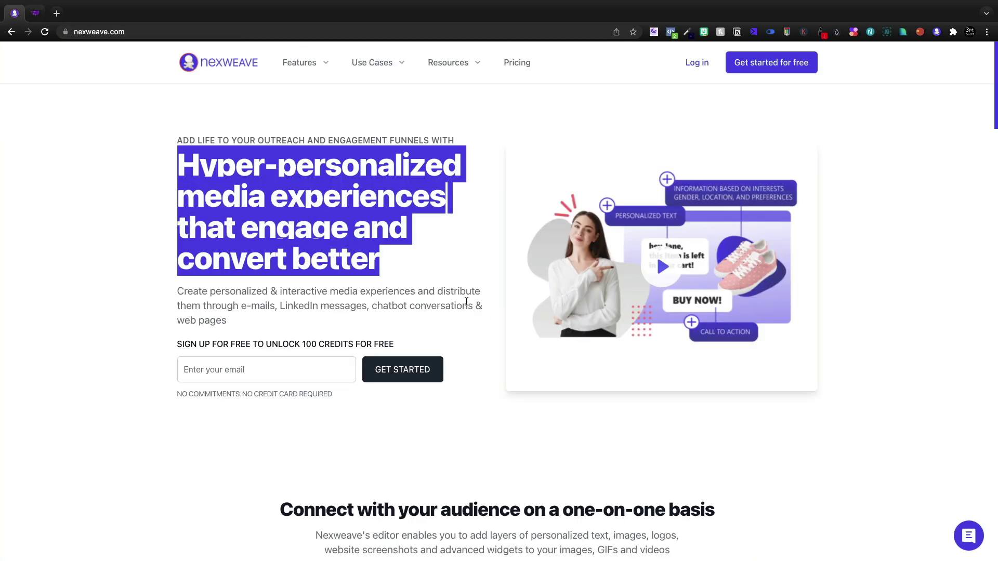
click(397, 220)
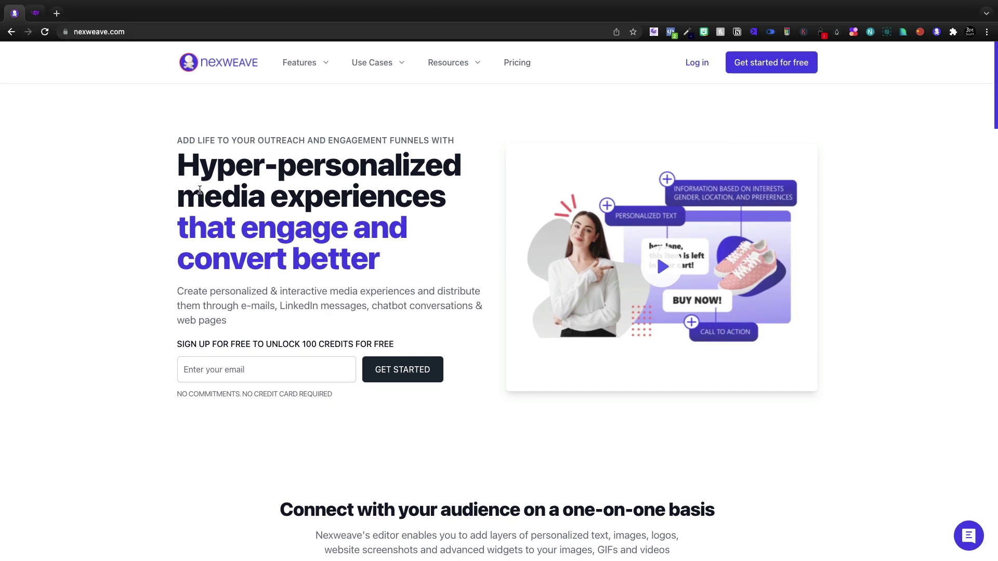
click(35, 15)
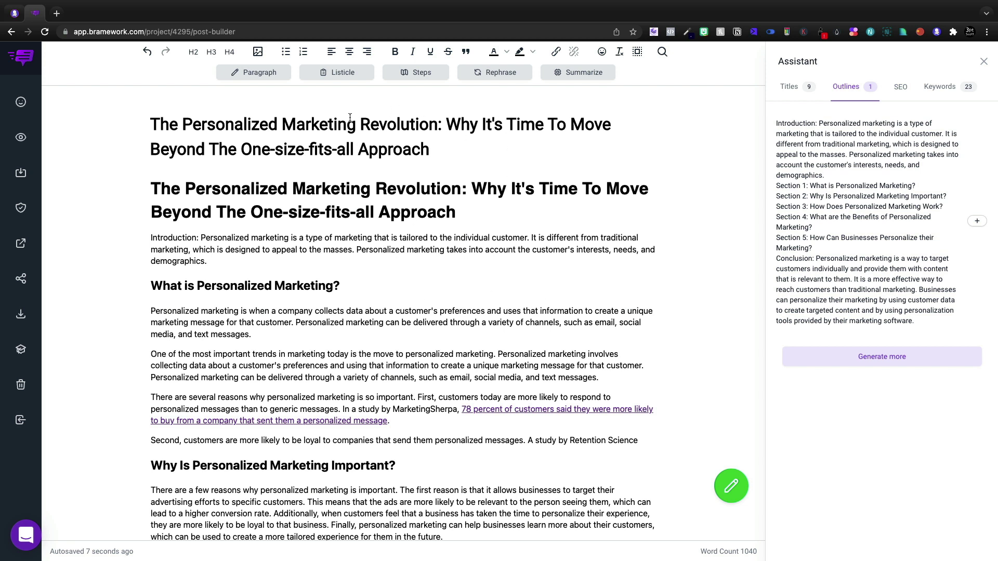
scroll(538, 342, down, 15)
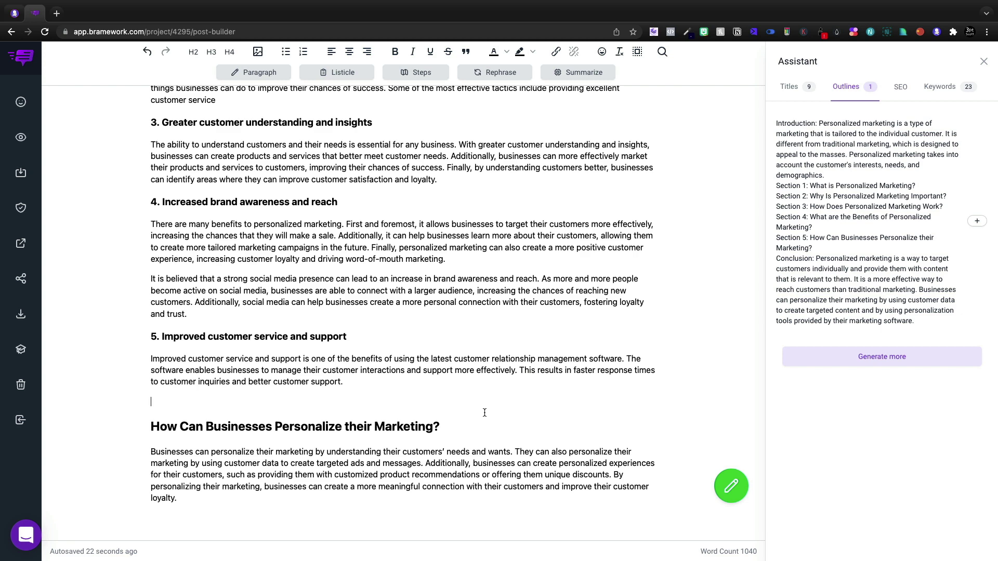
click(15, 14)
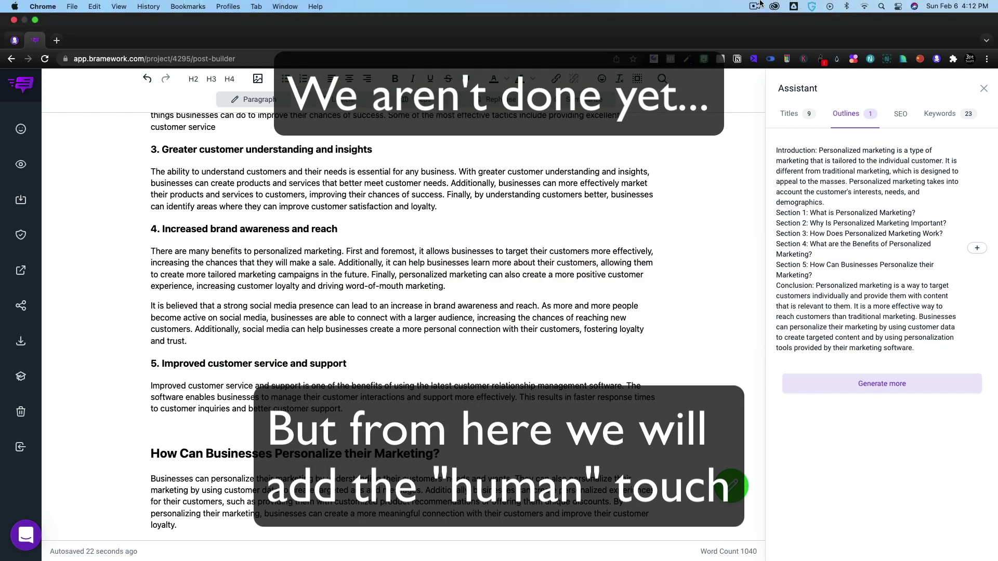
click(754, 6)
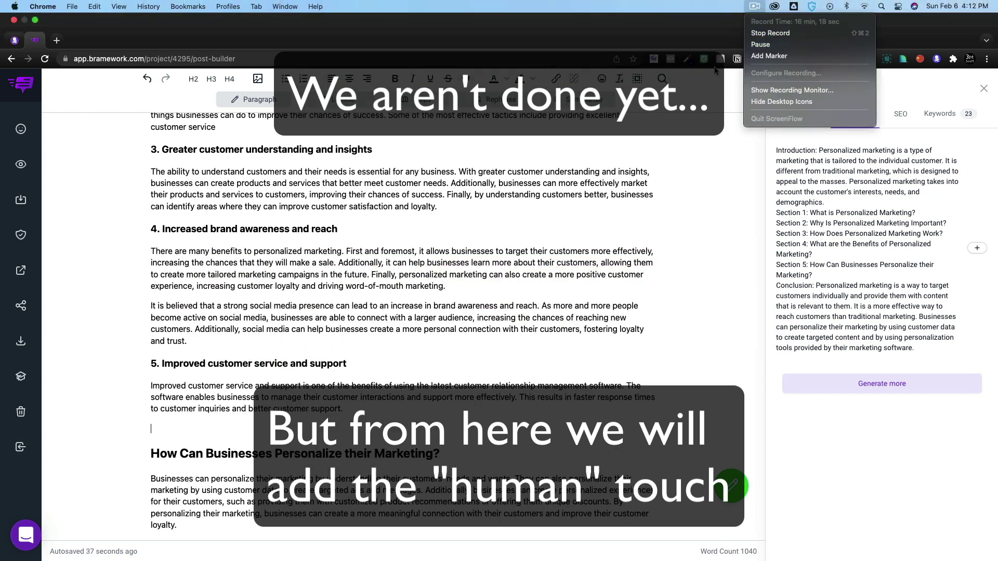
click(647, 145)
scroll(621, 299, down, 2)
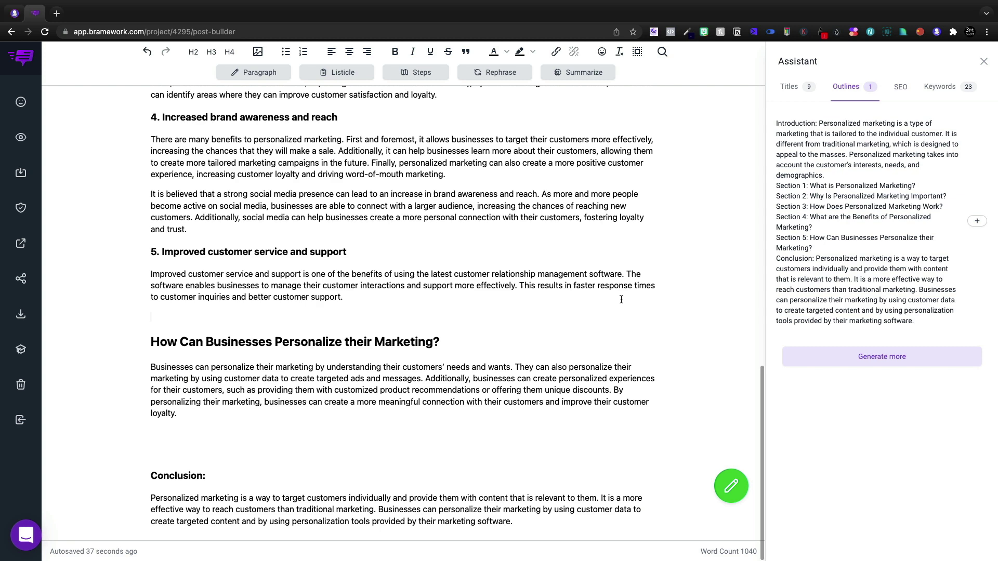
scroll(605, 297, up, 5)
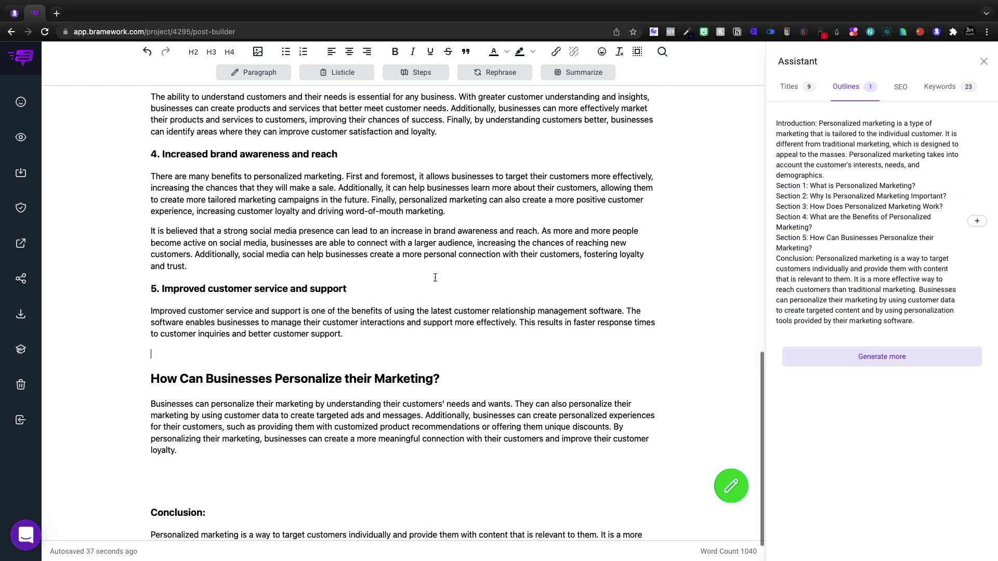
scroll(435, 277, up, 15)
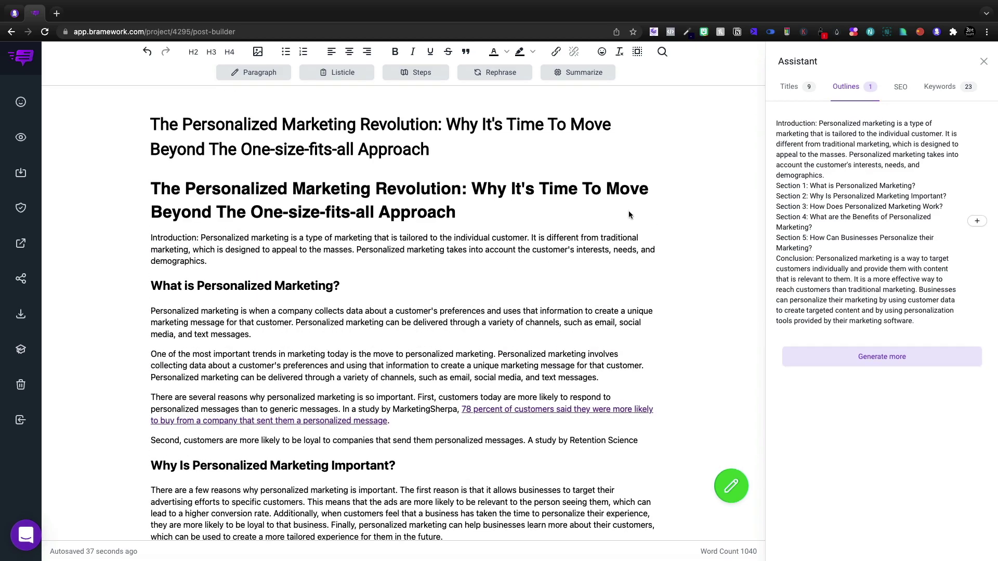
scroll(448, 270, down, 15)
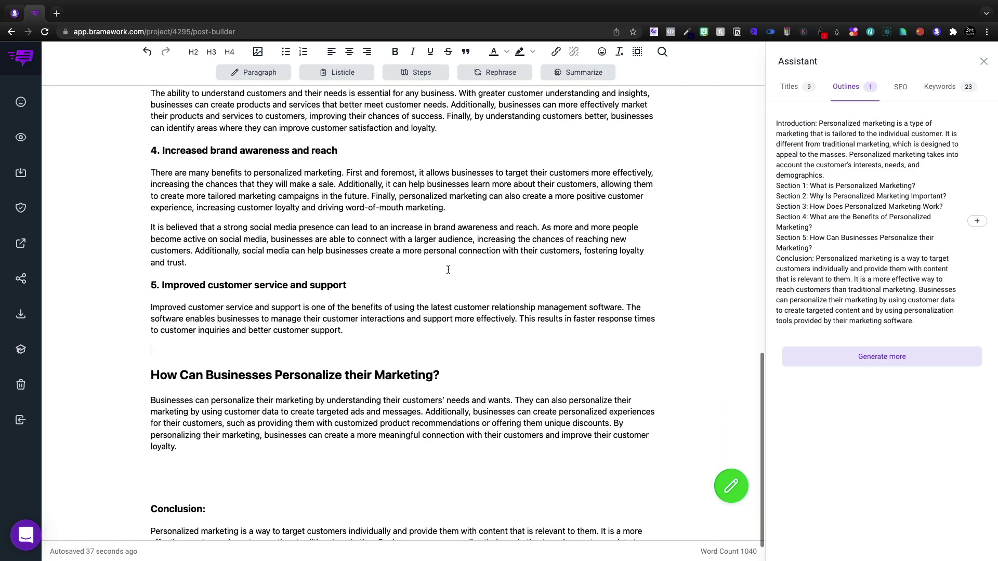
scroll(448, 270, up, 15)
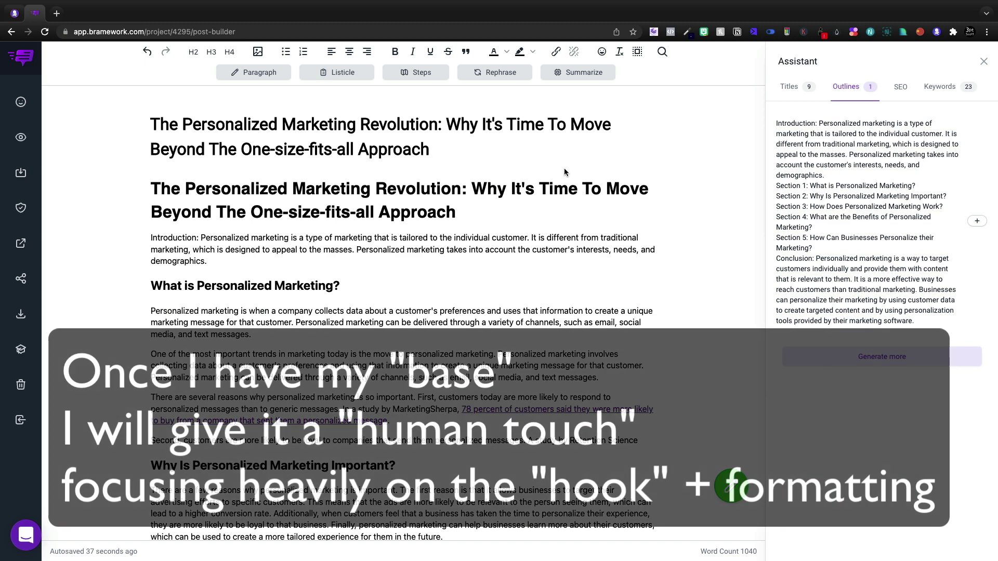
Step: Remove the duplicate title and end the rephrased introduction with "You're more than a number, and personalized marketing seeks to prove it to you."
click(555, 153)
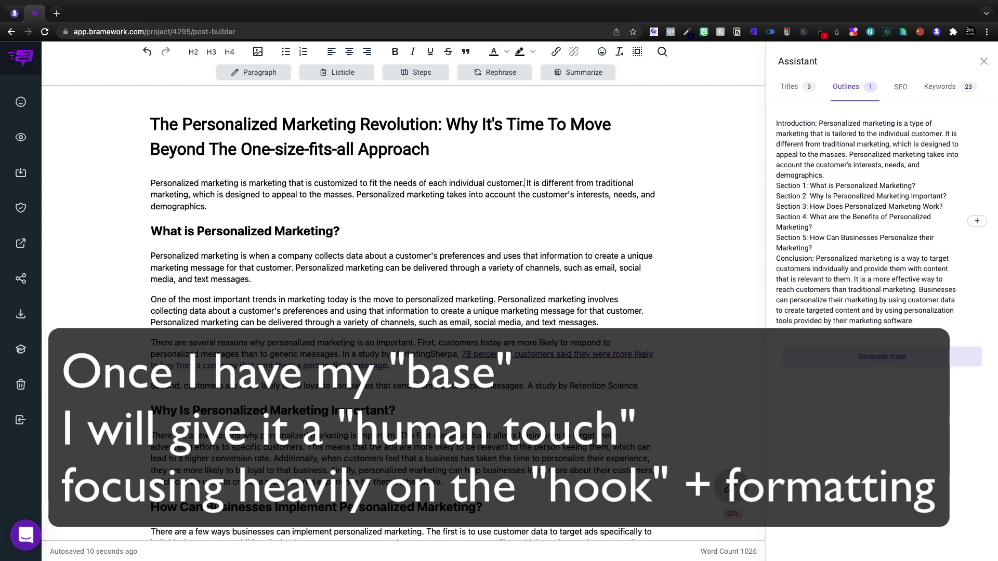
text(re than a number, and personalized marketing seeks to prove it to you)
text(.)
Step: Replace the first paragraph under "What is Personalized Marketing?" with the introduction text
triple_click(336, 251)
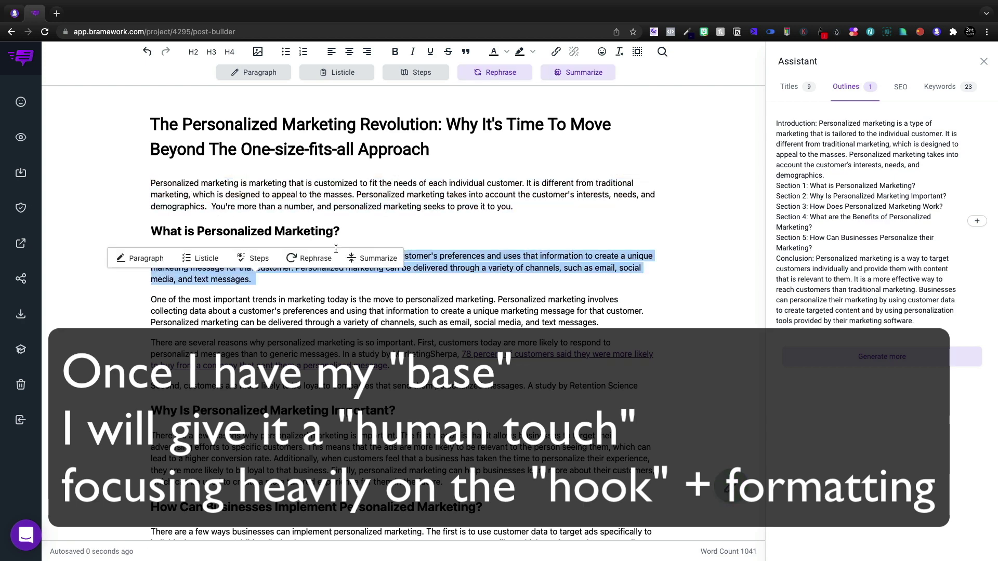
key(BackSpace)
text(Personalized marketing is marketing that is customized to fit the needs of each individual customer. It is different from traditional marketing, which is designed to appeal to the masses. Personalized marketing takes into account the customer's interests, needs, and demographics.  You're more than a number, and personalized marketing seeks to prove it to you.)
Step: Generate a new introduction paragraph from the post title with the AI and begin it with "Today we are looking at"
triple_click(390, 149)
click(254, 72)
drag(341, 195, 151, 183)
text(Today we are looking at)
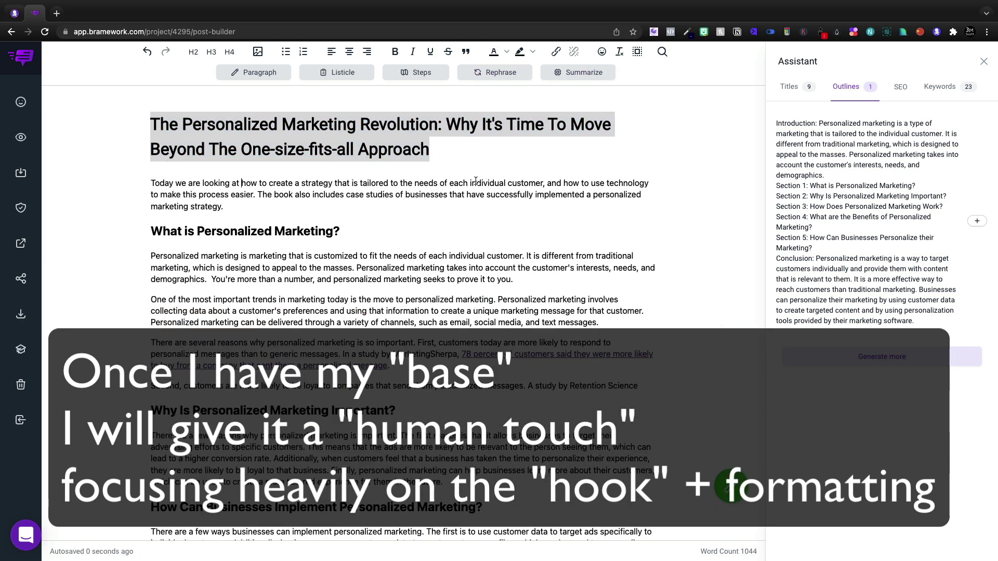
Step: Replace the AI introduction with a handwritten one starting "Personalized marketing is a revolution." and "It's the future of marketing."
mouse_move(258, 195)
mouse_down()
mouse_move(485, 196)
mouse_move(259, 195)
mouse_up()
text(This)
key(BackSpace)
triple_click(282, 199)
text(To)
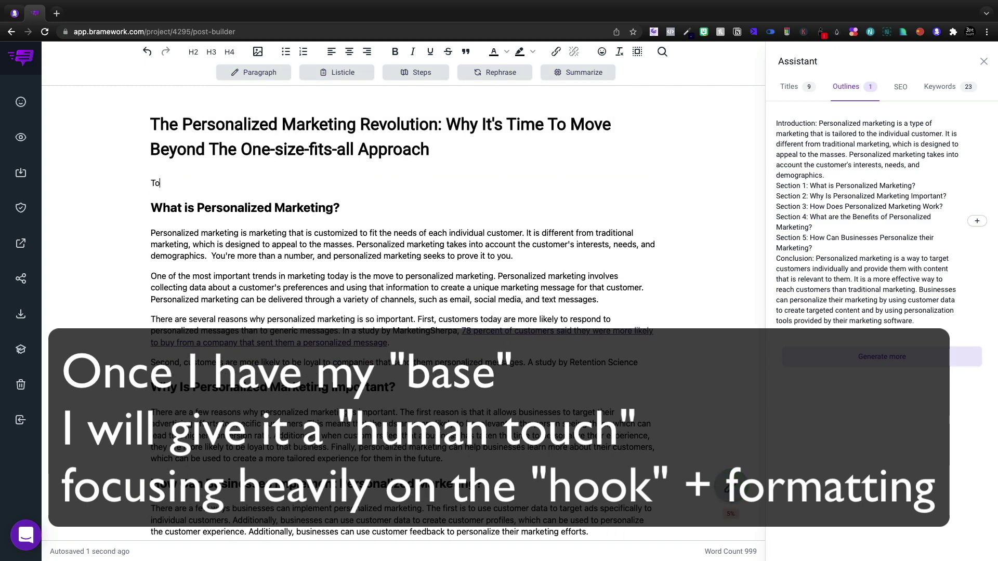
triple_click(389, 149)
click(160, 183)
key(BackSpace)
key(BackSpace)
text(Marketing)
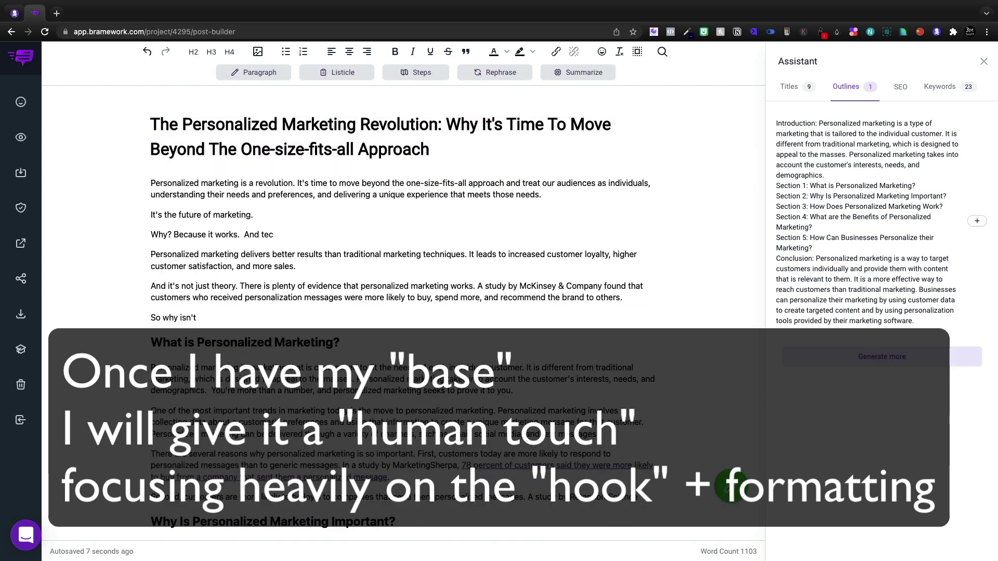
Step: Write "Because it works and technological advances no longer makes it cost prohibitive.", join the following paragraph to it, and start the evidence paragraph with "It's not just theory."
key(BackSpace)
key(BackSpace)
key(BackSpace)
key(BackSpace)
key(BackSpace)
key(BackSpace)
key(BackSpace)
key(BackSpace)
key(BackSpace)
key(BackSpace)
text(ical advances no longer makes it cost prohibitive.)
key(Delete)
scroll(319, 286, down, 1)
text(I)
Step: Remove the unfinished "So why isn't" line and turn "A study by McKinsey & Company" in the introduction into a link
drag(623, 264, 318, 285)
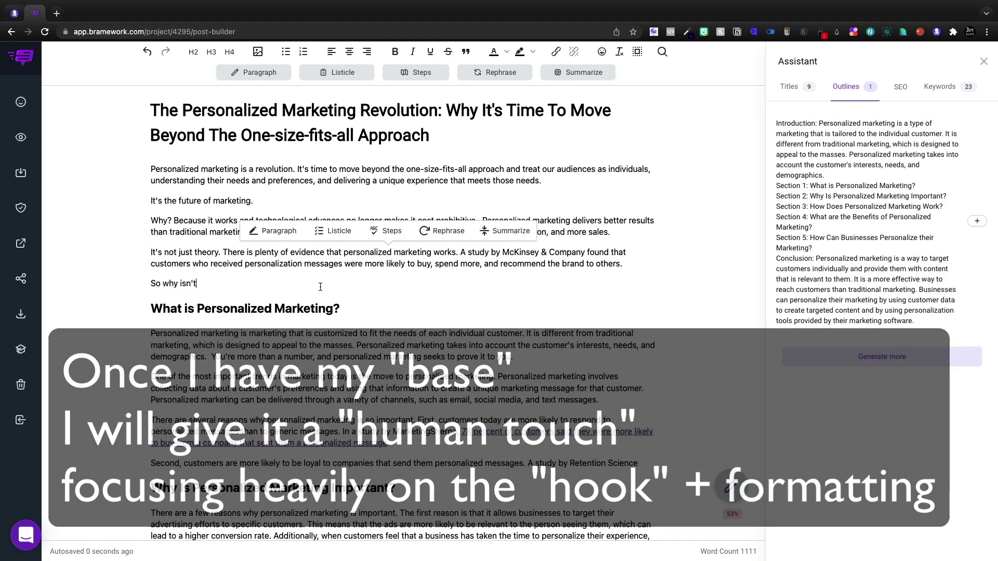
key(BackSpace)
click(556, 51)
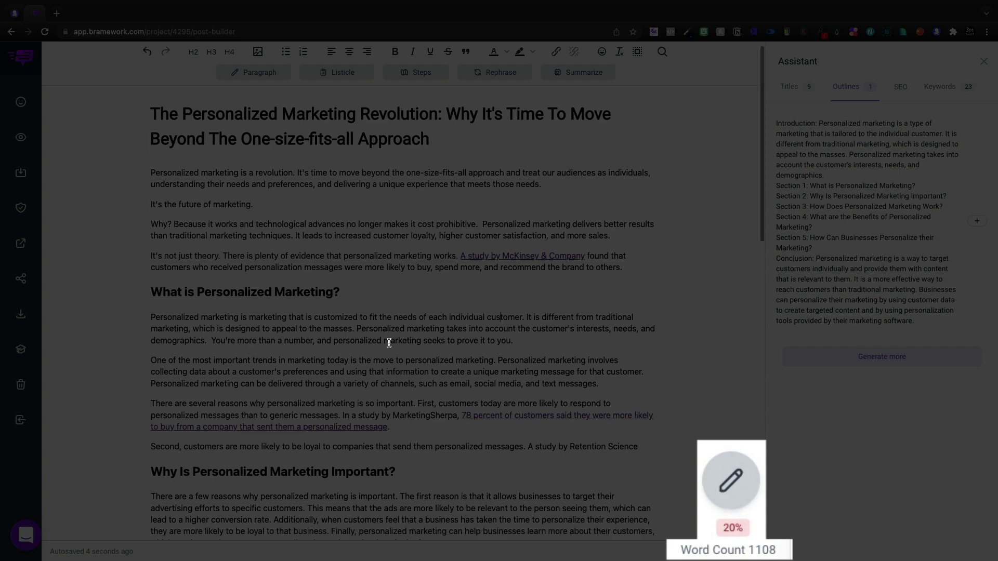
Step: Cut the redundant opening under "Why Is Personalized Marketing Important?" so the paragraph begins with "When customers feel that a business"
scroll(527, 303, down, 5)
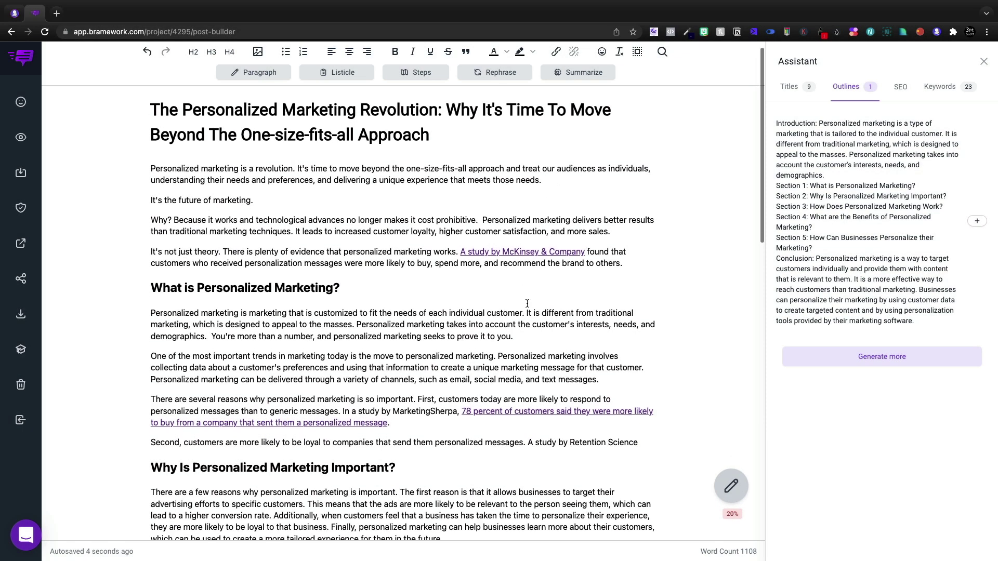
scroll(315, 256, down, 2)
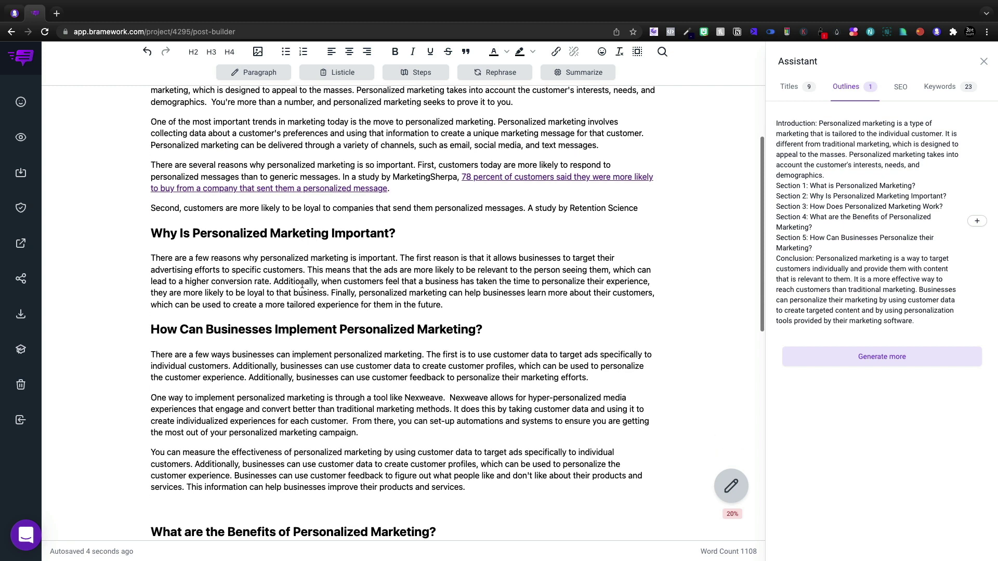
scroll(487, 300, down, 1)
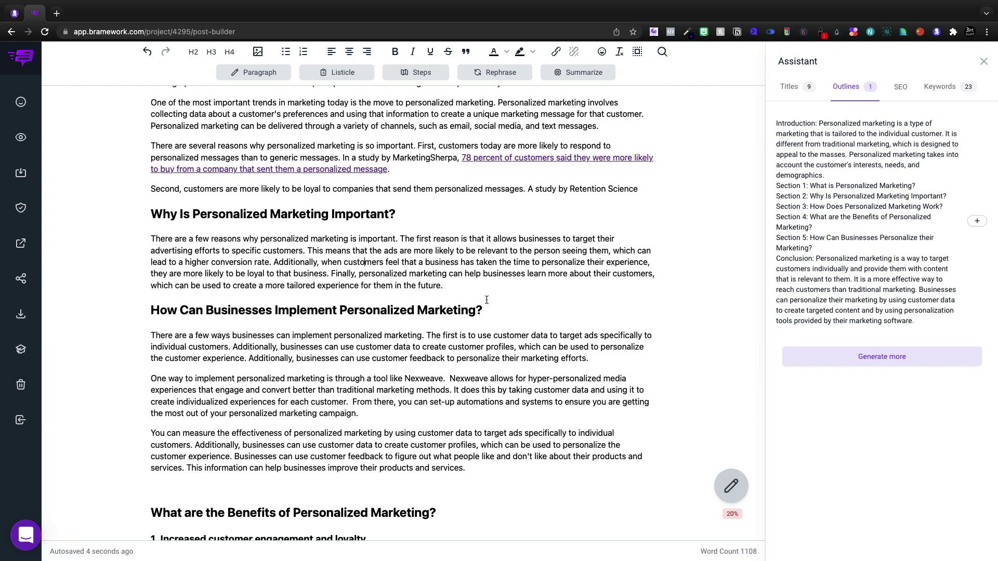
drag(486, 300, 601, 216)
drag(328, 260, 138, 236)
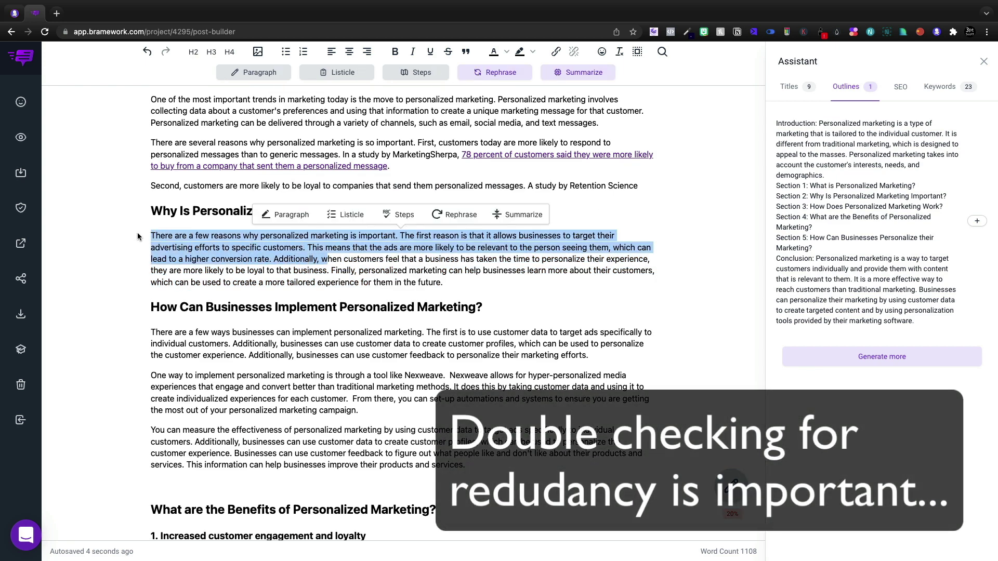
key(BackSpace)
text(W)
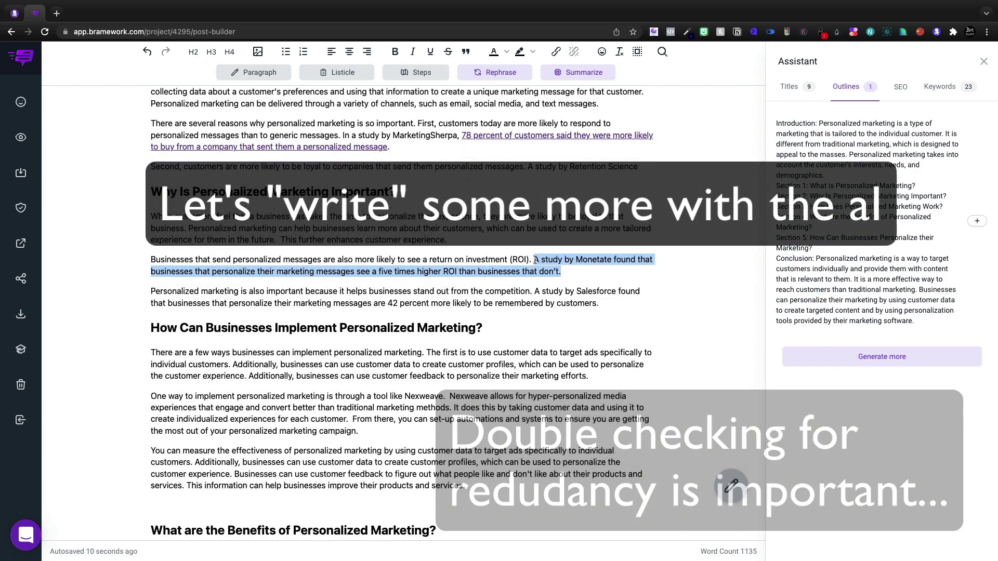
Step: Search Google for the Monetate study sentence, open "The Realities of Online Personalization" result and copy its web address
click(56, 14)
text(A study by Monetate found that businesses that personalize their marketing messages see a five times higher ROI than businesses that don’t.)
key(Return)
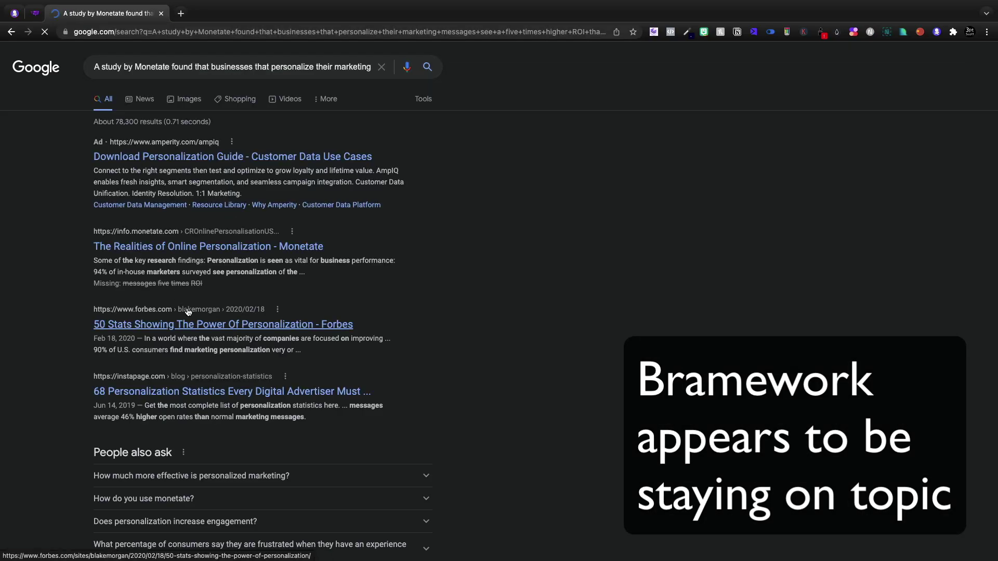
scroll(188, 312, down, 1)
click(208, 219)
click(188, 32)
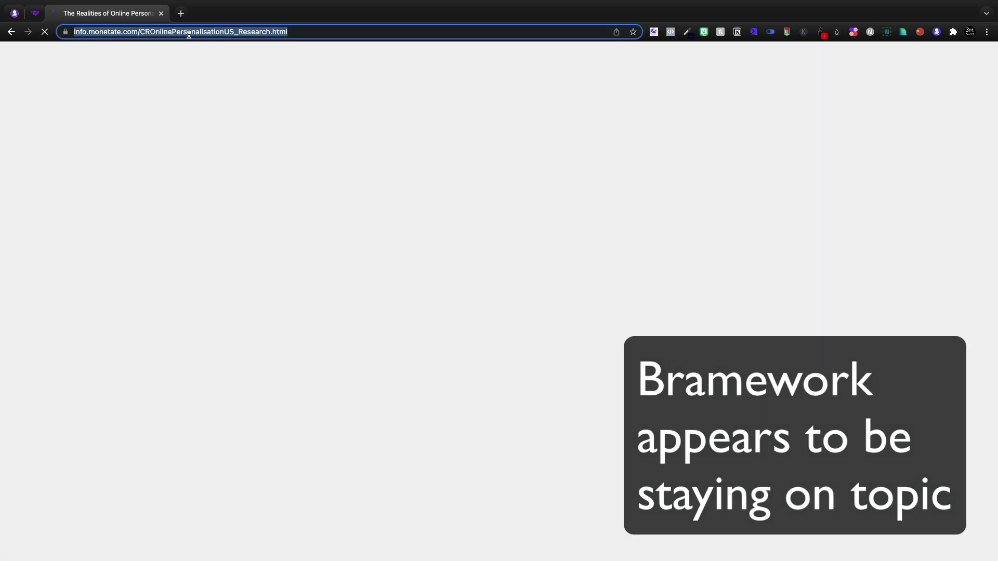
key(super+x)
click(161, 14)
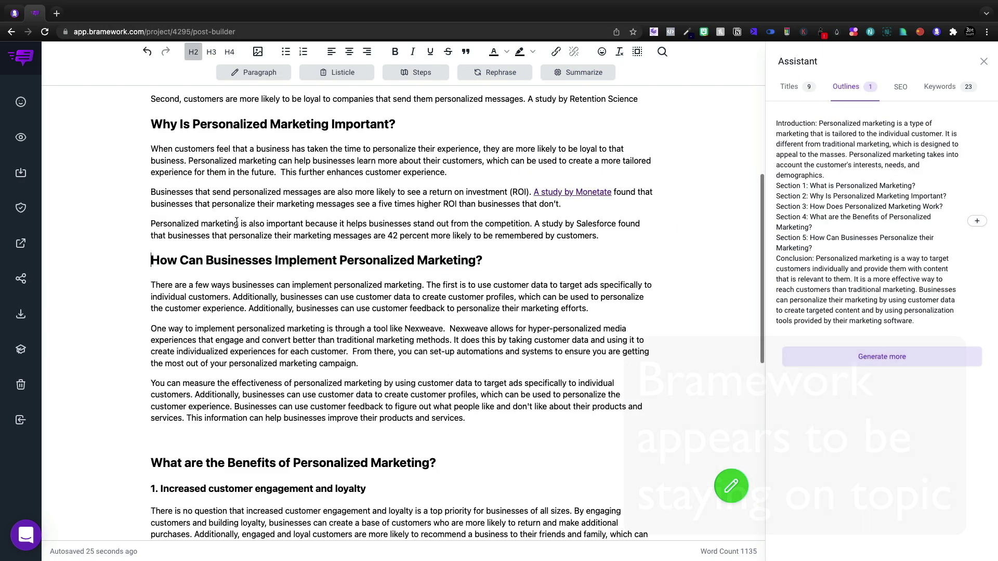
Step: Try to replace the Salesforce study sentence with the RRD article's statistic about 52% of consumers, and undo the paste
click(537, 222)
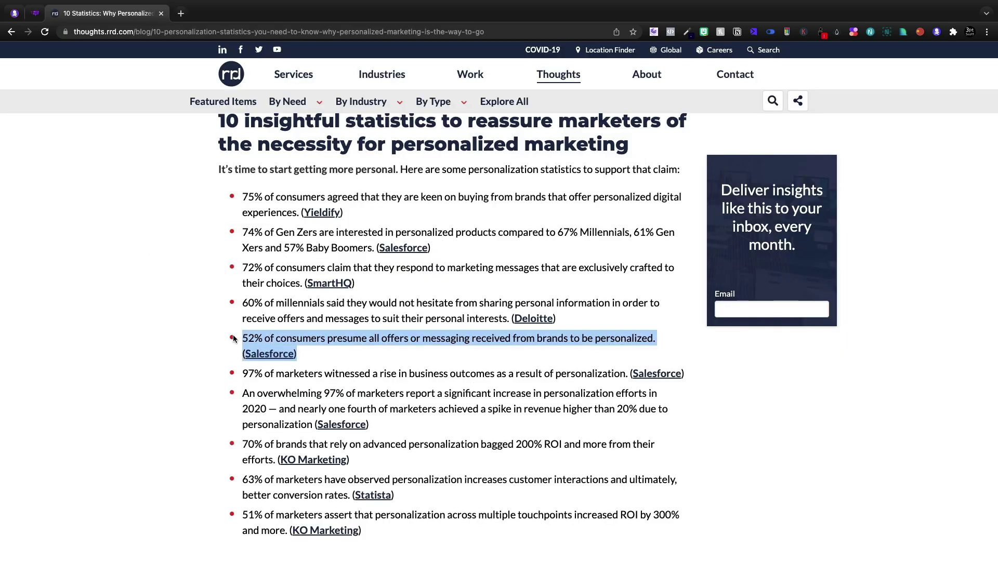
click(14, 13)
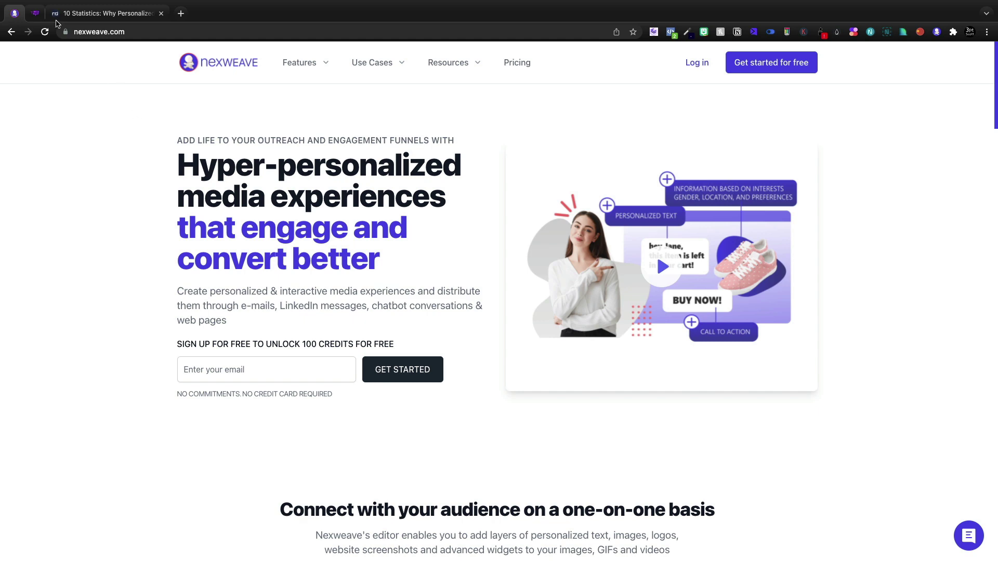
click(35, 13)
drag(615, 239, 547, 222)
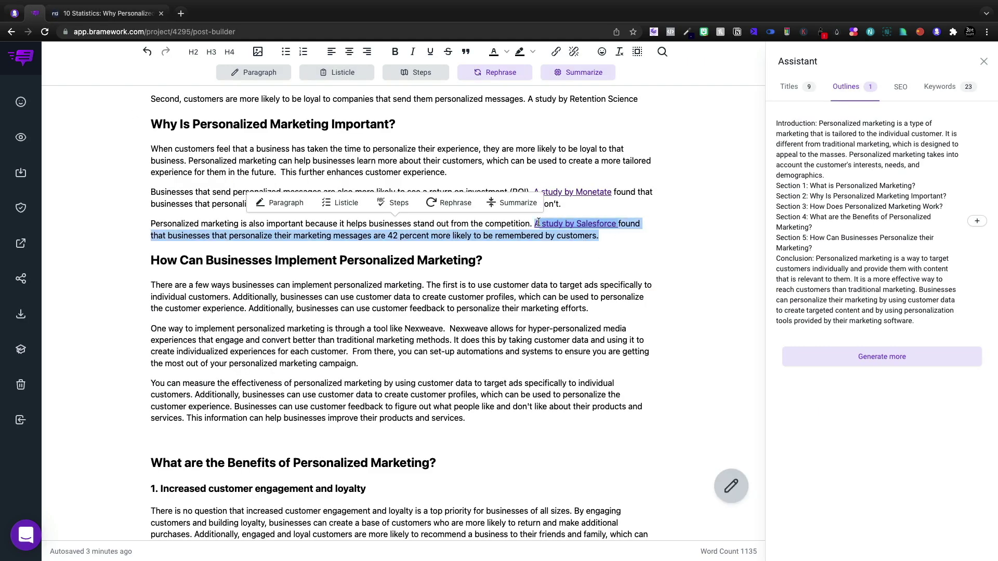
key(BackSpace)
key(ctrl+v)
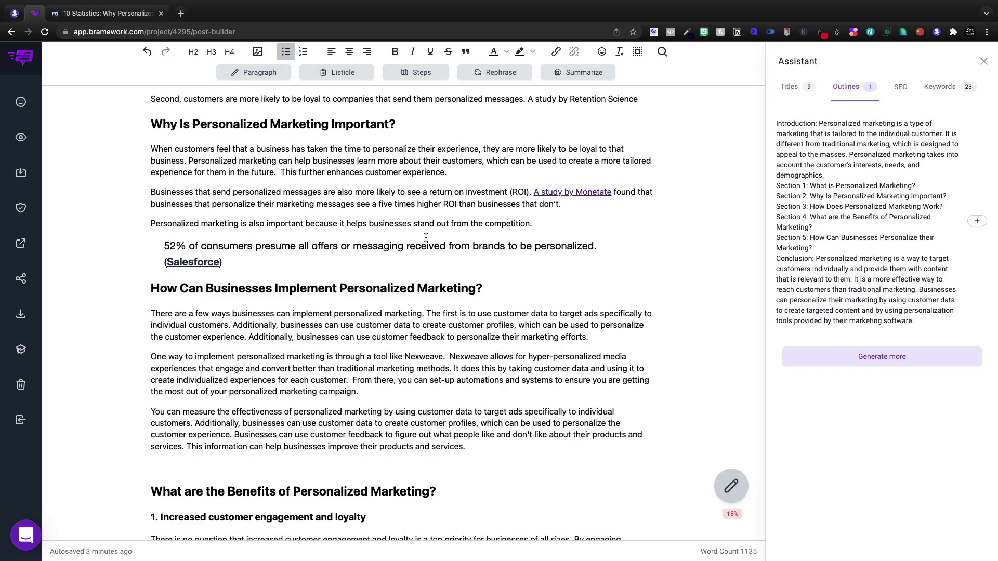
key(super+z)
Step: Replace the Salesforce study sentence with "52% of consumers presume all offers or messaging received from brands to be personalized. (Salesforce)", placed inline in the paragraph
right_click(557, 240)
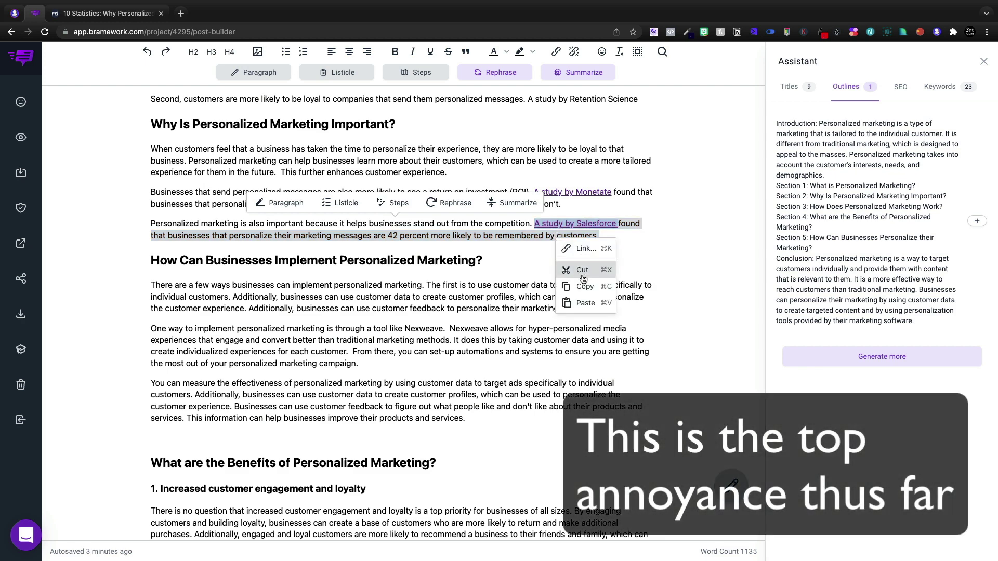
click(634, 252)
drag(600, 236, 517, 224)
key(BackSpace)
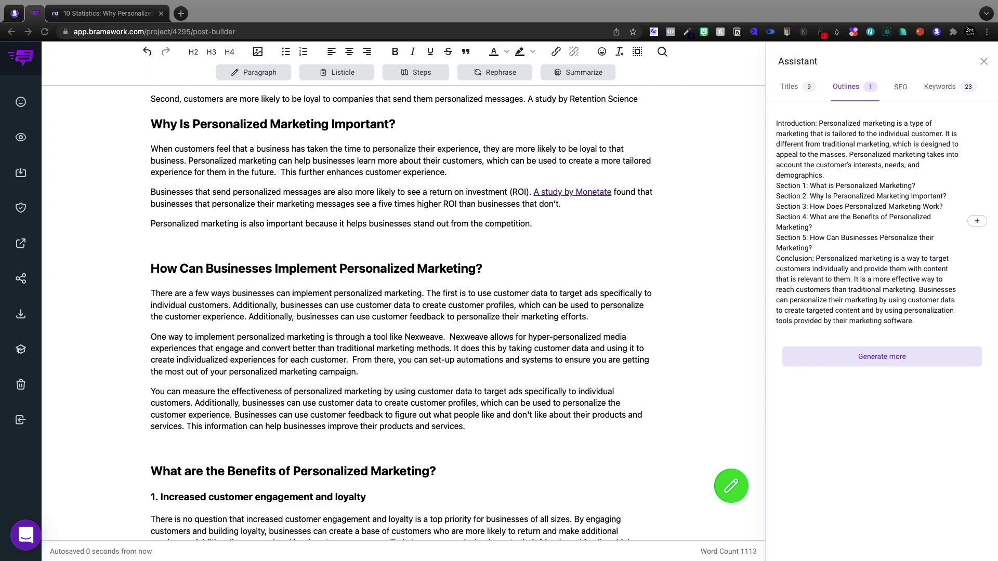
click(558, 220)
key(super+z)
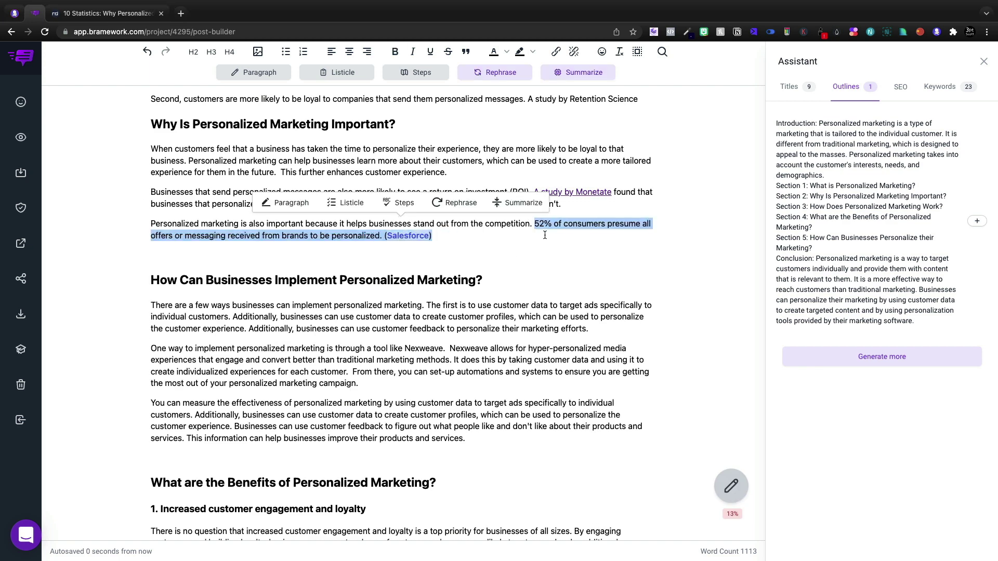
Step: Rephrase the 52% statistic with the AI and link "Almost half of all consumers" to the Salesforce customer engagement article
drag(534, 224, 379, 237)
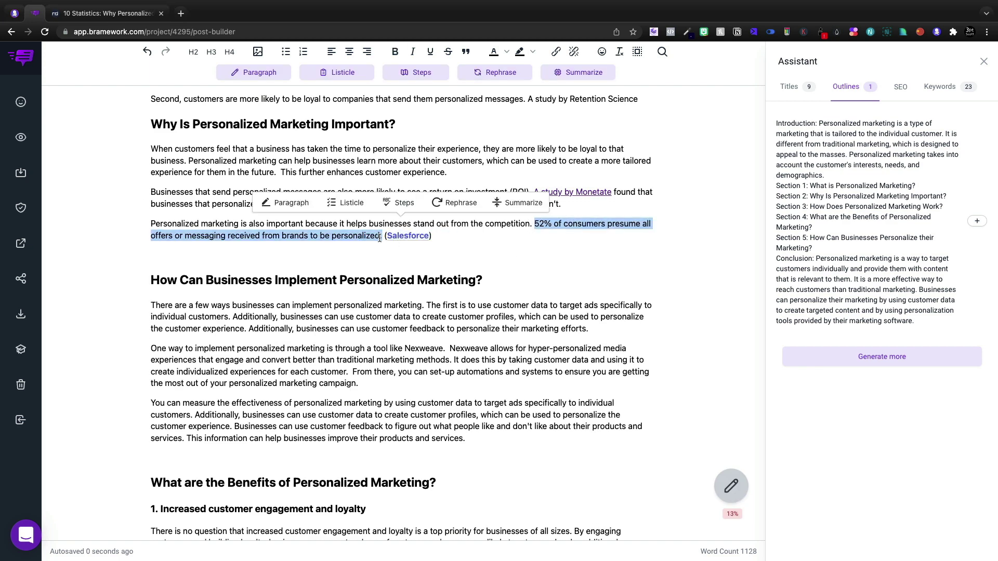
click(448, 203)
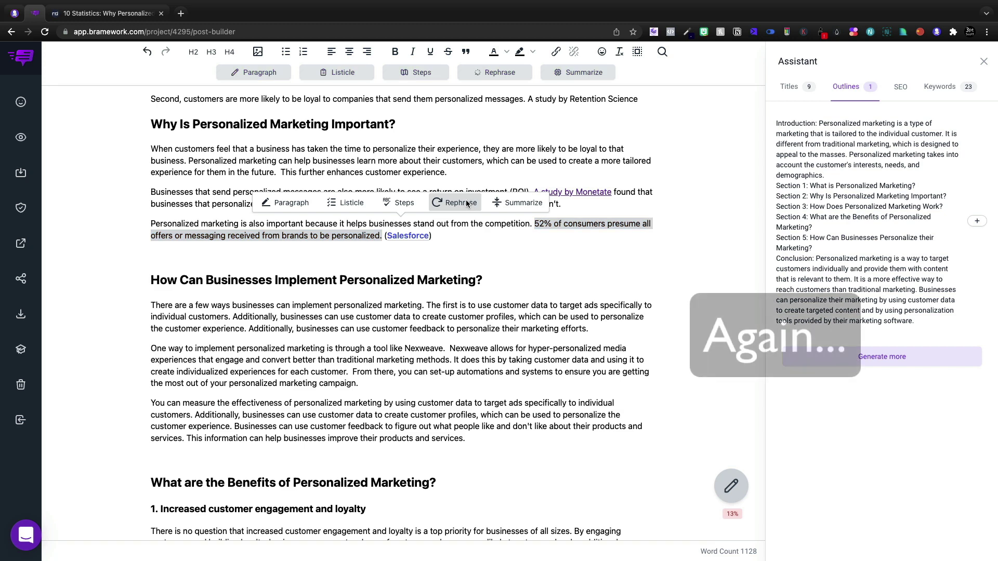
click(556, 54)
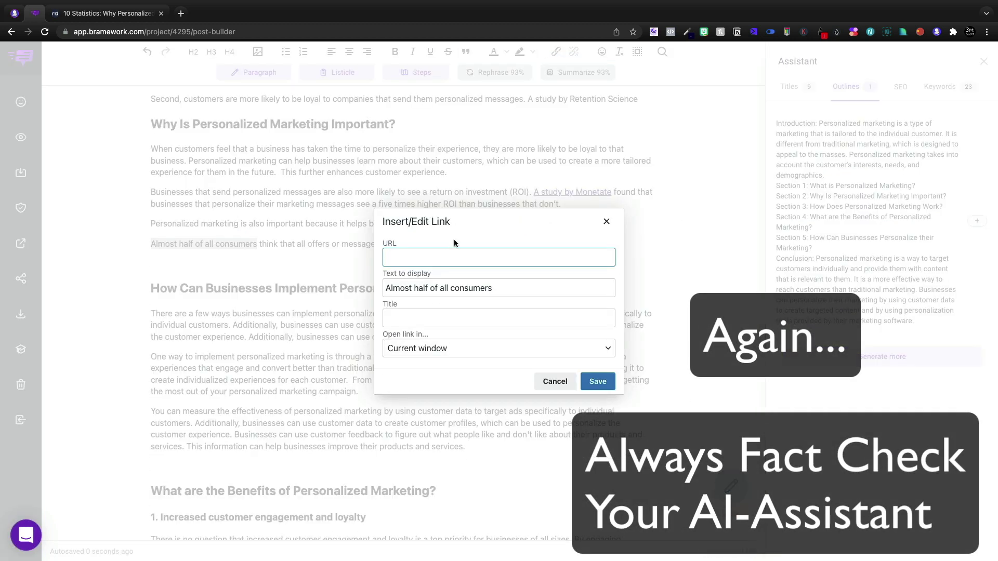
key(super+v)
drag(477, 257, 93, 256)
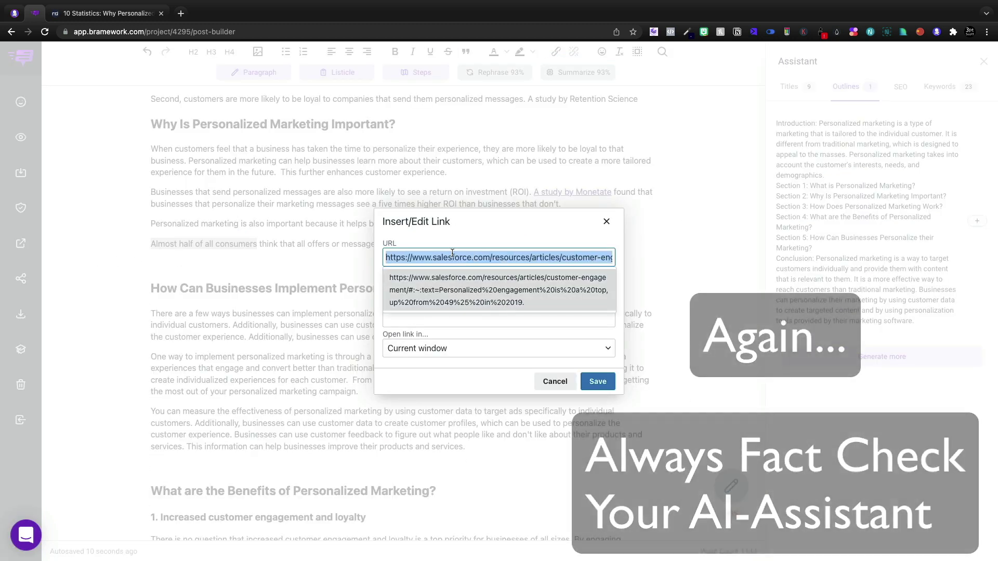
click(596, 381)
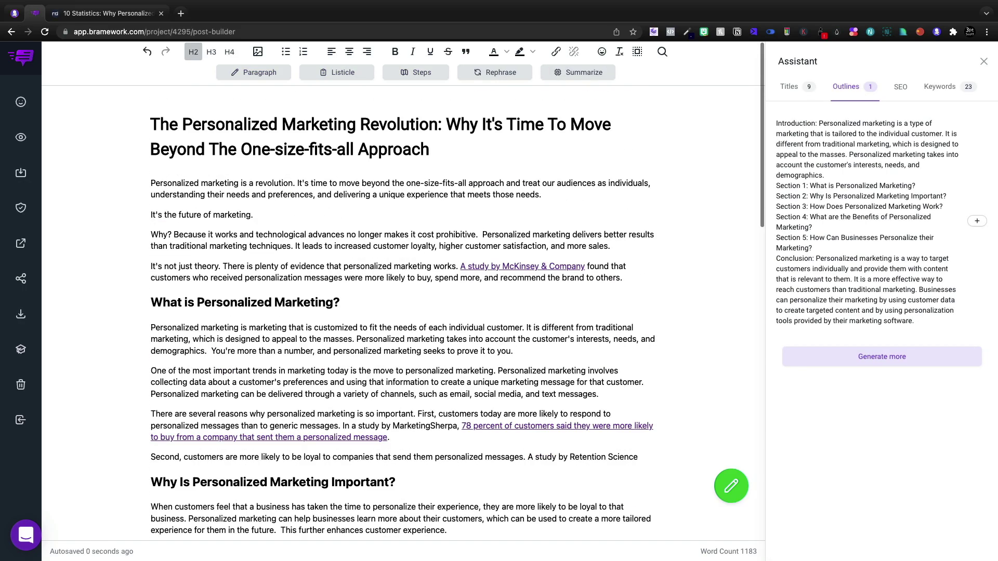
Step: Look over the draft, the keyword suggestions, and the SEO score with its analyzer tips
scroll(403, 312, down, 15)
scroll(403, 312, up, 15)
click(941, 88)
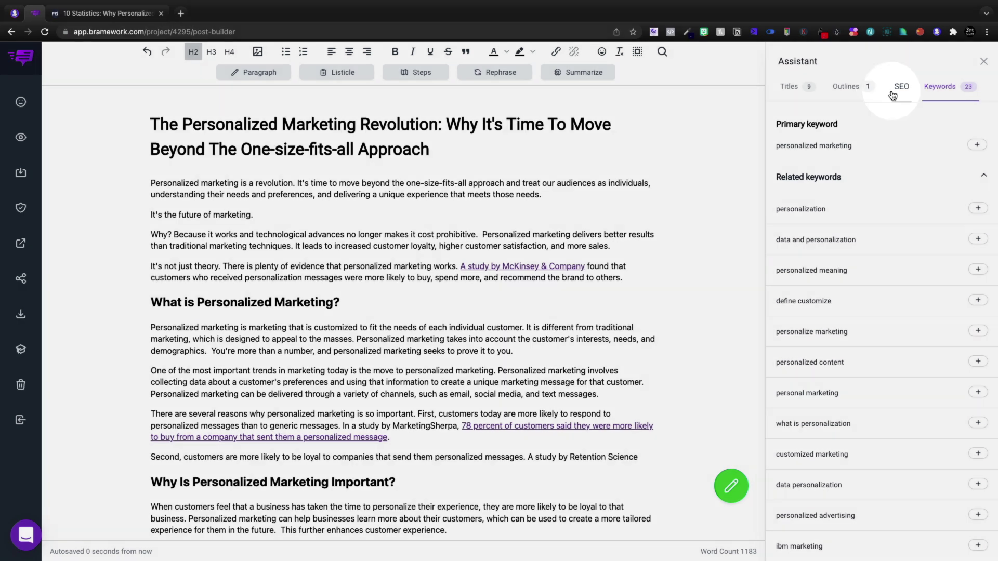
click(900, 87)
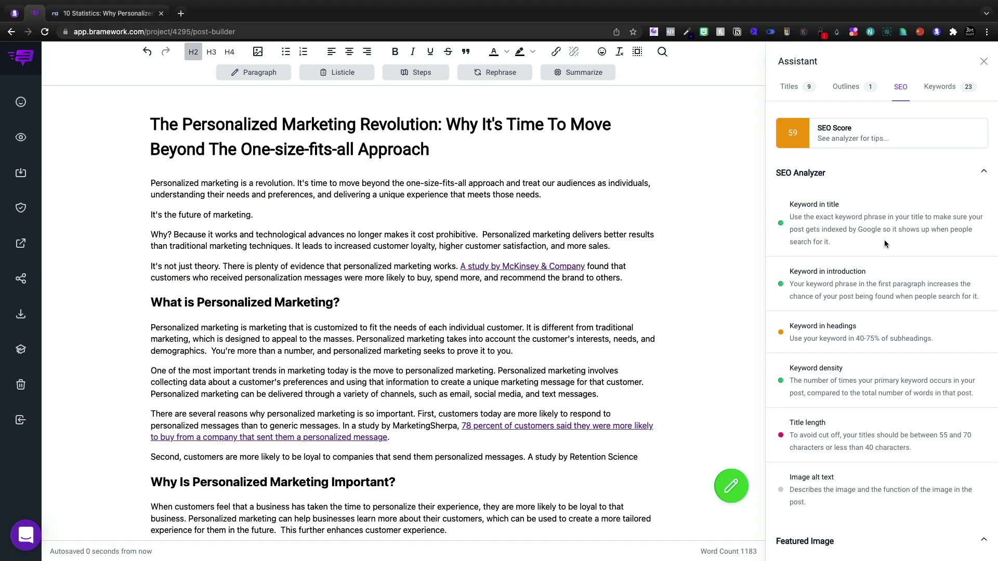
scroll(884, 242, down, 1)
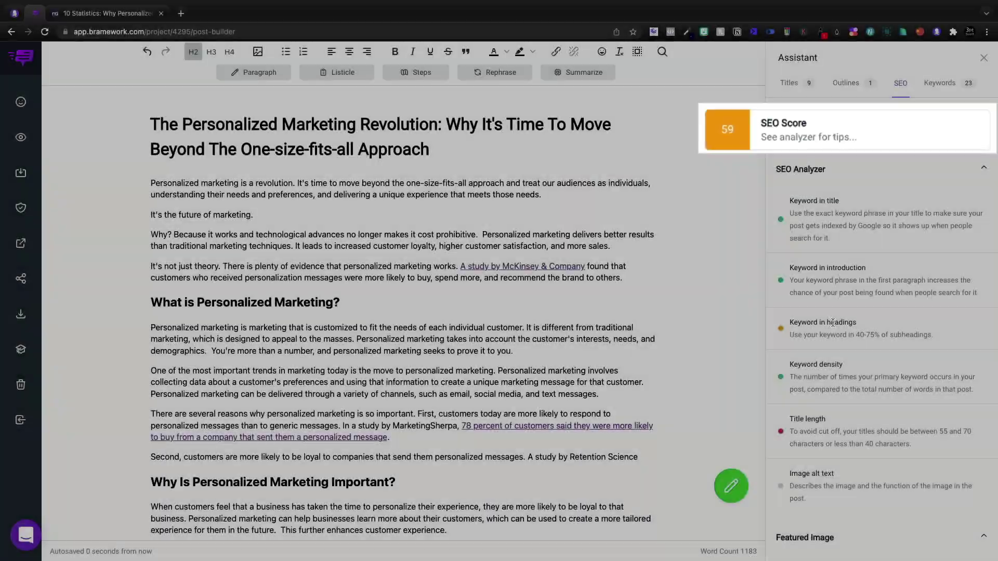
scroll(832, 323, down, 2)
scroll(833, 323, down, 1)
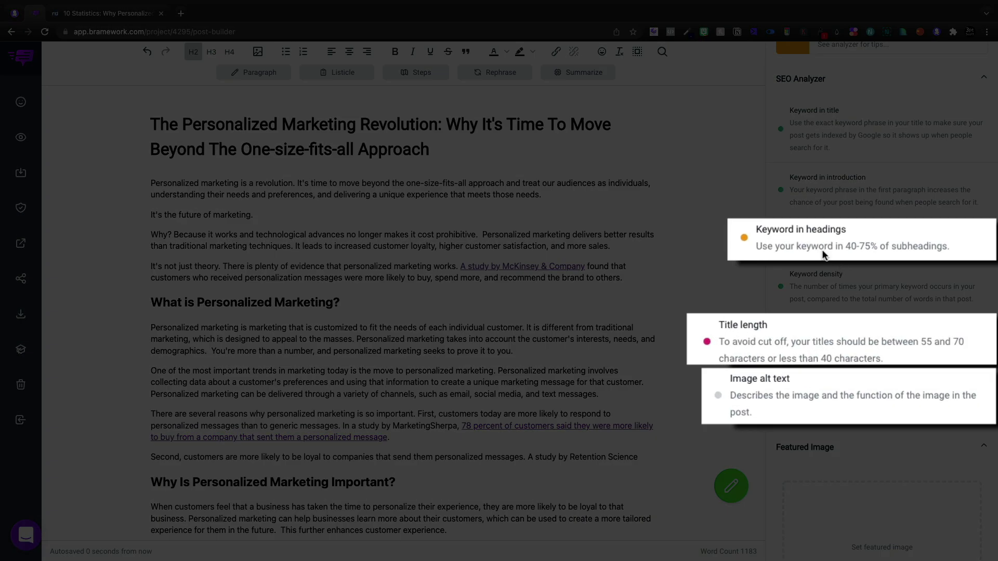
Step: Set an Unsplash photo of a woman at a laptop as featured image and add "writing about personalized marketing" to its alt text
scroll(840, 326, down, 1)
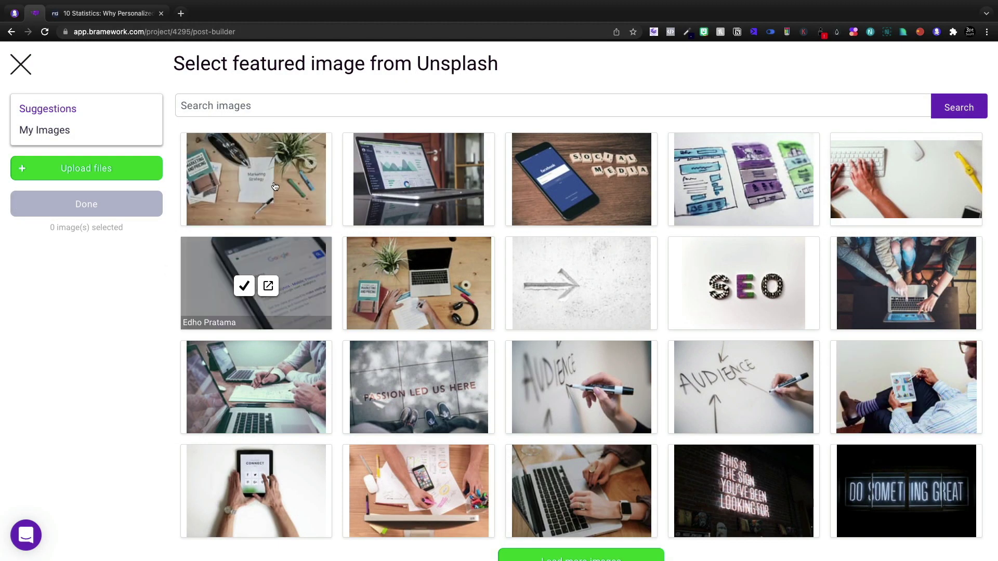
click(263, 110)
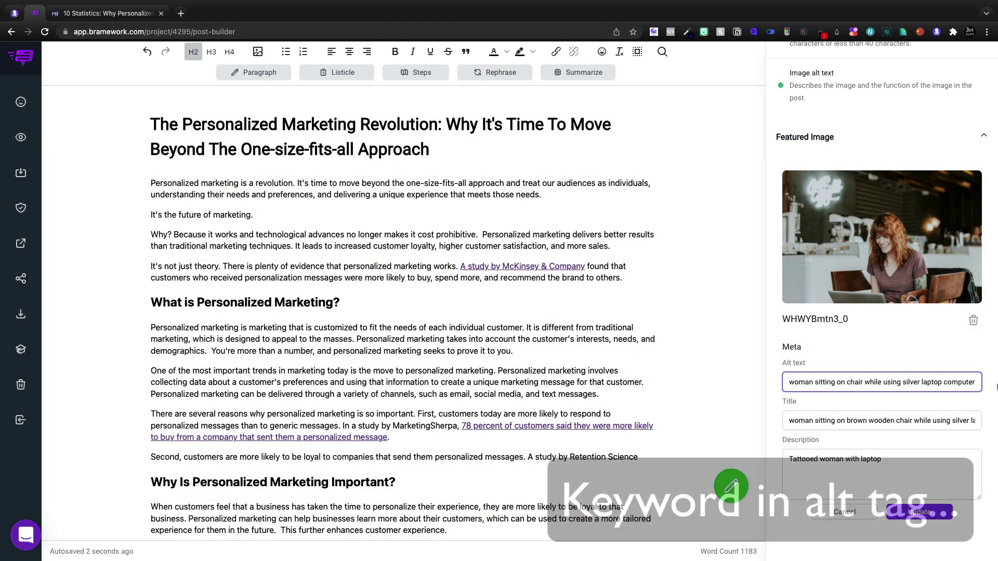
drag(997, 387, 997, 386)
click(818, 386)
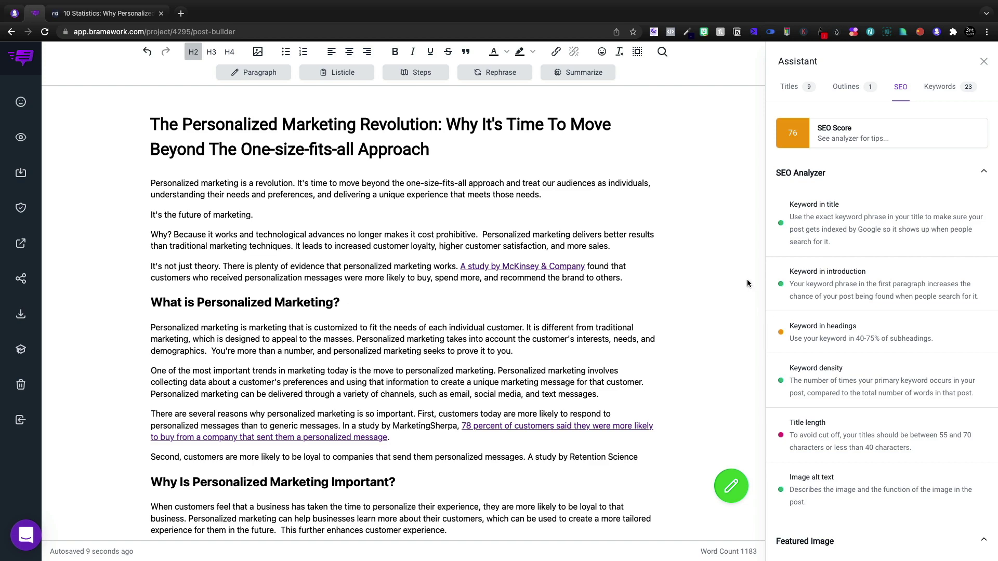
Step: Review the benefits sections and the top of the finished draft, and compare with the Nexweave homepage
scroll(746, 279, down, 10)
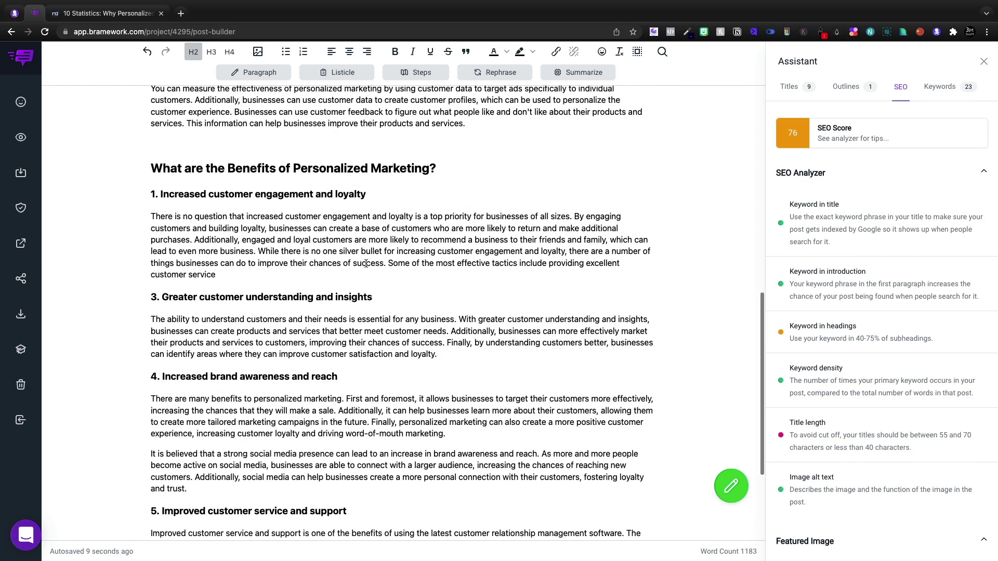
scroll(455, 317, down, 3)
scroll(455, 317, up, 17)
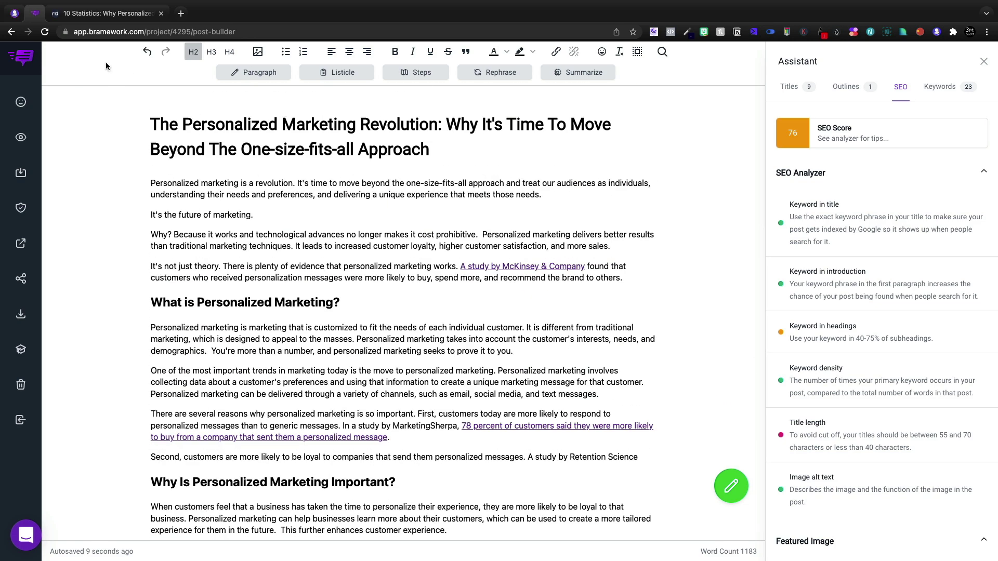
click(15, 13)
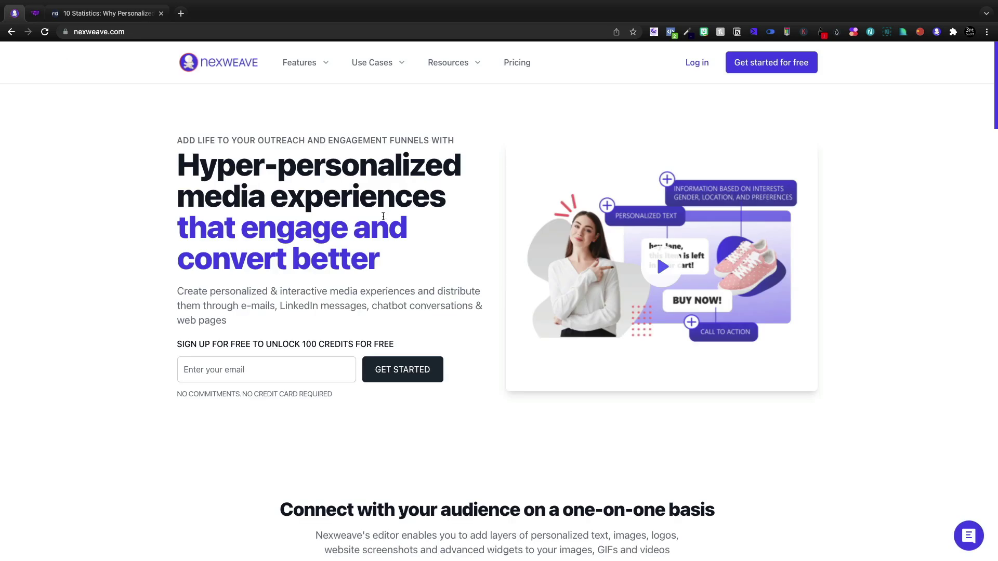
click(34, 17)
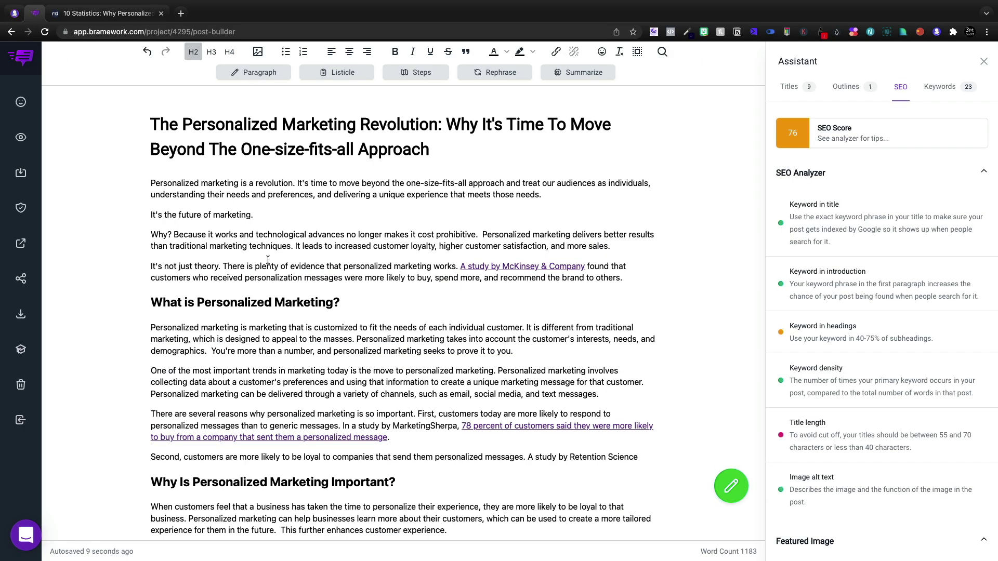
Step: Make the post public through sharing and look through its shared web page from title to conclusion
click(21, 279)
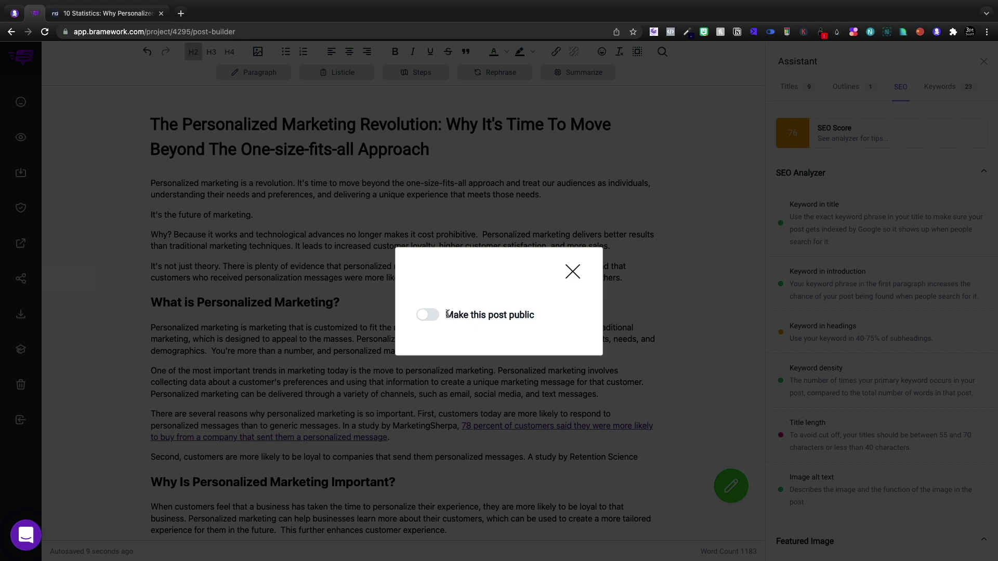
click(428, 315)
click(492, 339)
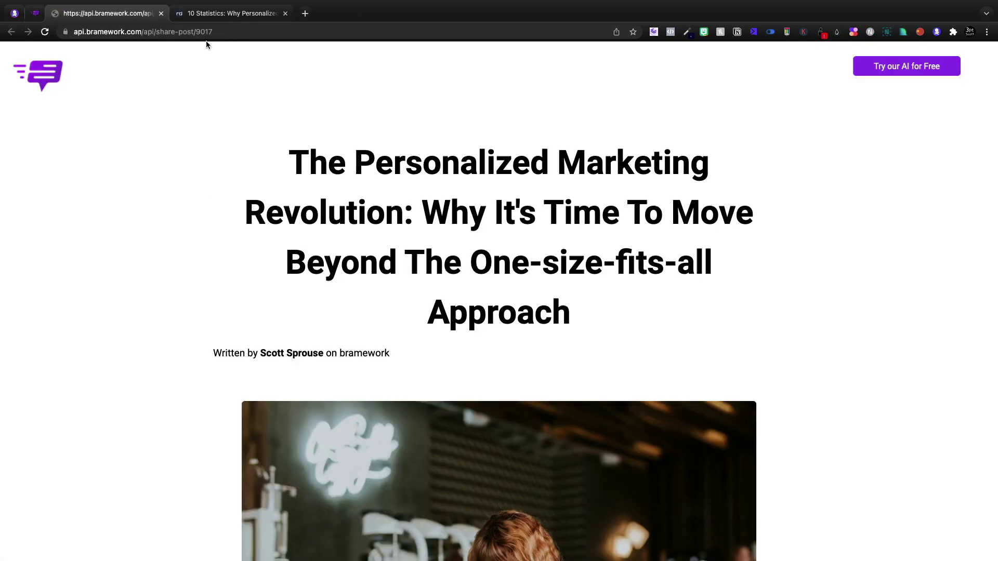
scroll(314, 240, down, 2)
scroll(314, 240, up, 2)
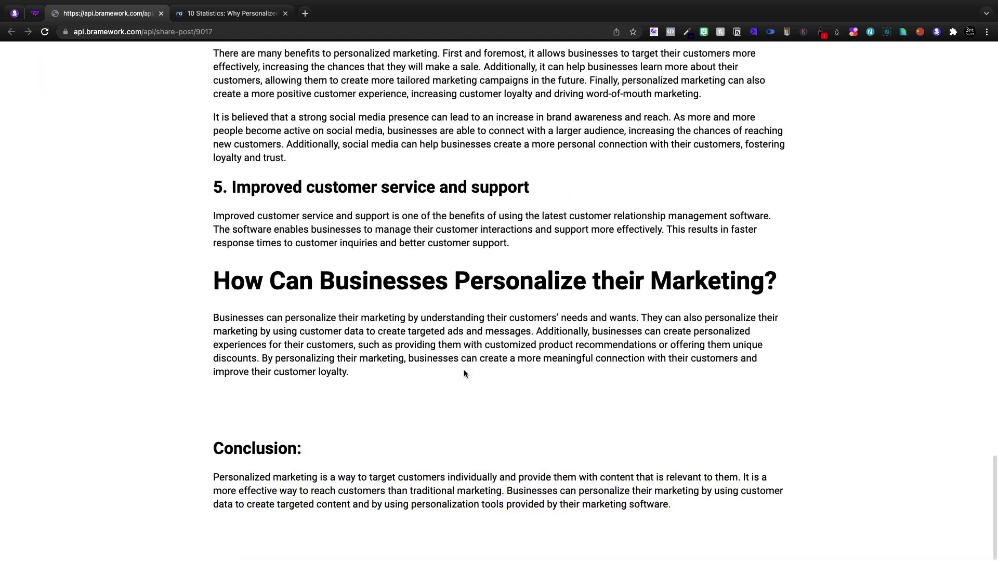
scroll(464, 373, up, 6)
scroll(464, 373, up, 15)
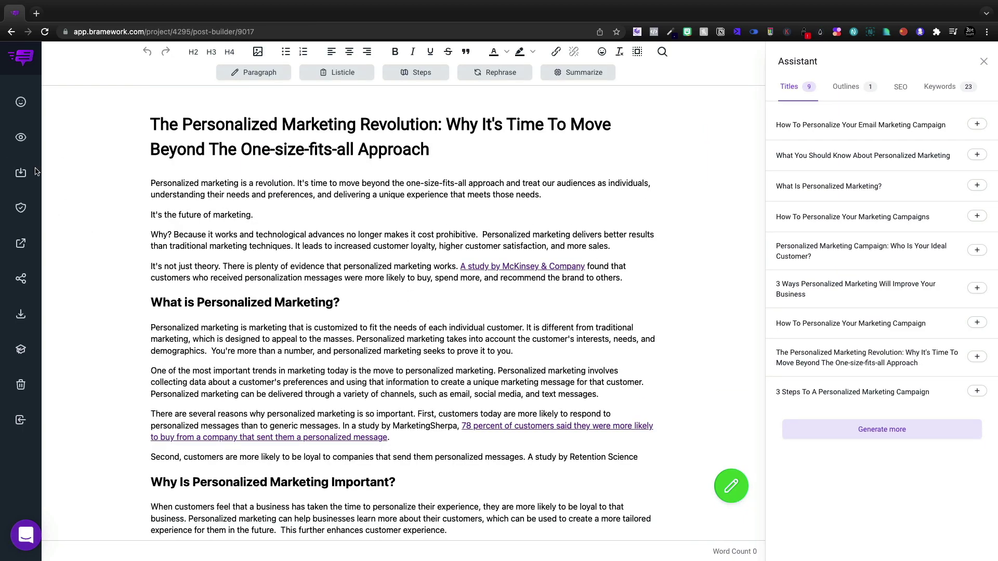
Step: Hide the assistant to widen the editor, save the post as a draft, and run a plagiarism check on it
click(23, 102)
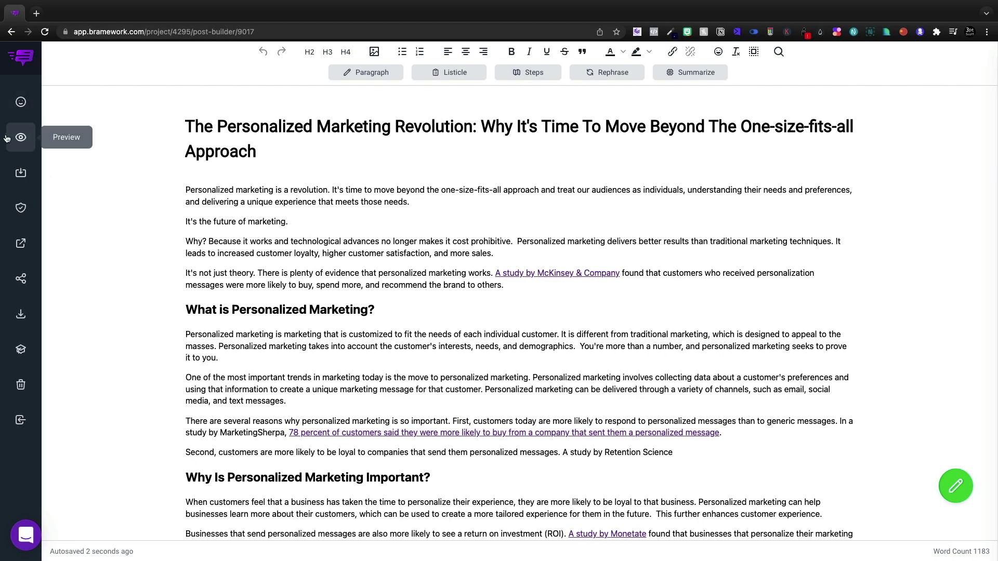
click(15, 176)
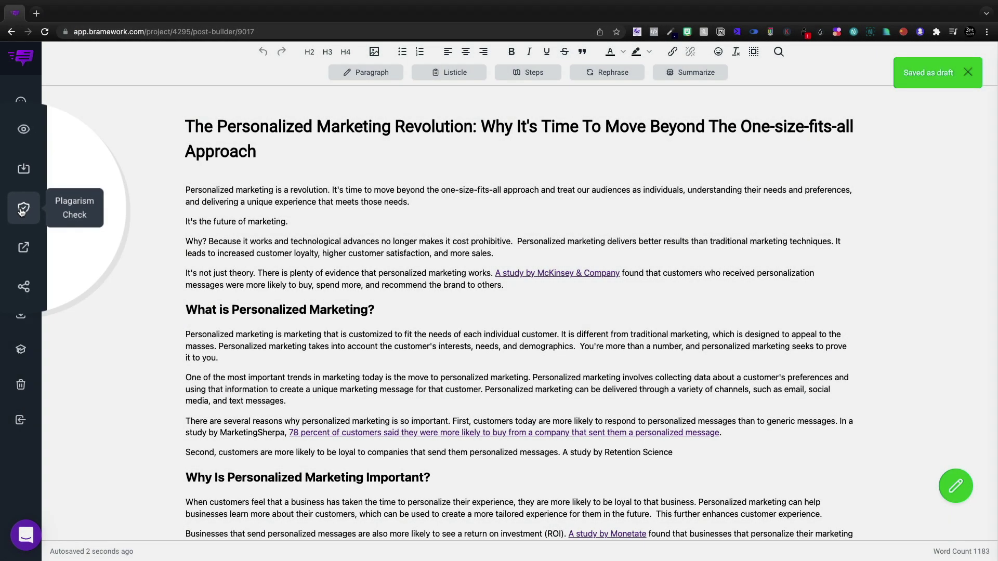
click(21, 208)
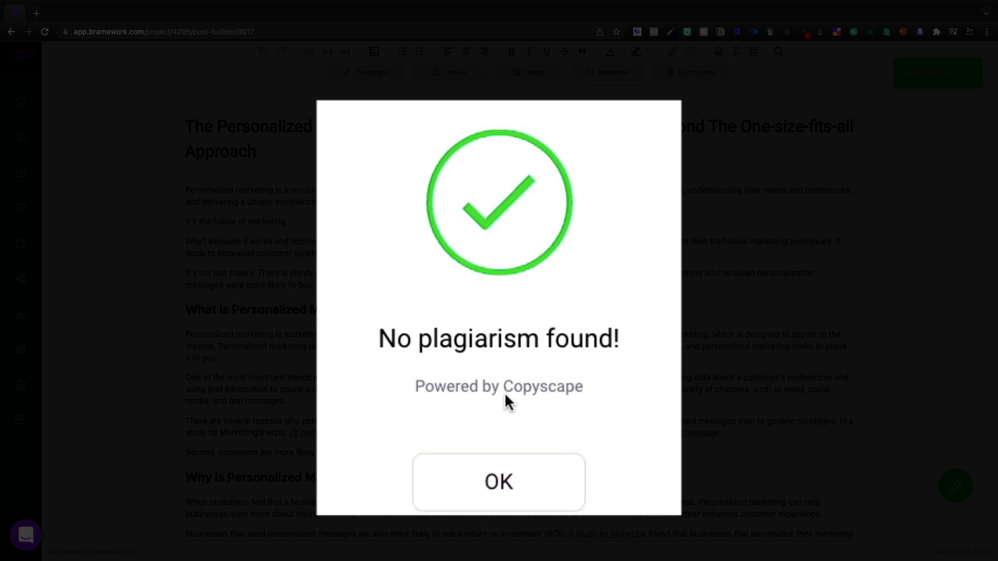
click(500, 498)
Step: Look at the post's download format options and the Bramework tutorials page, and return to the draft
click(21, 314)
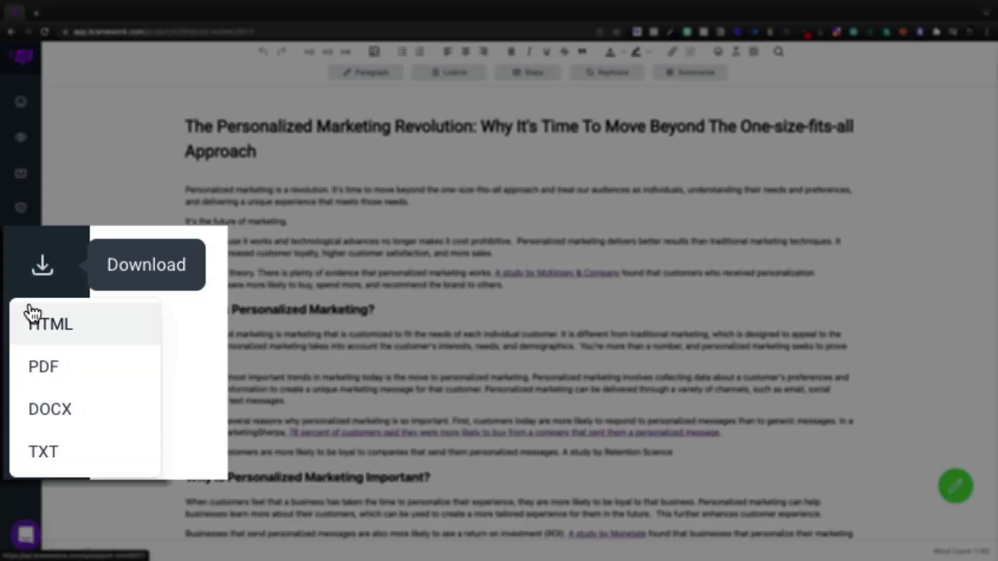
click(42, 265)
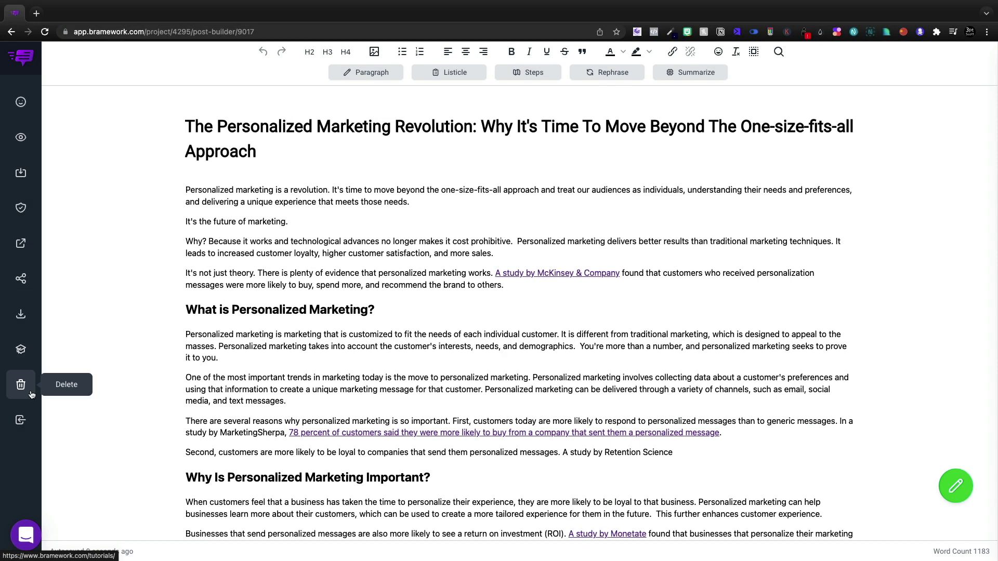
click(24, 354)
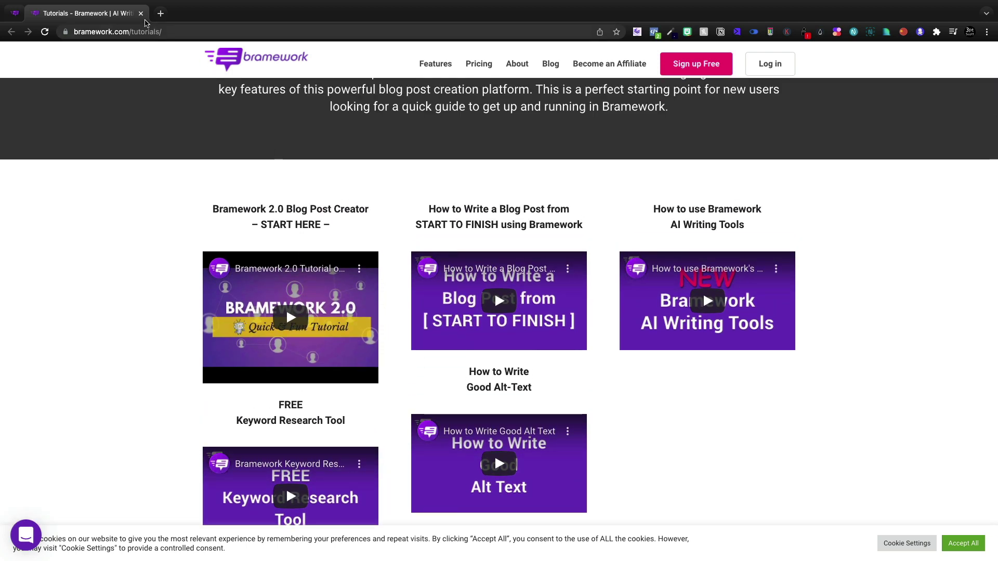
click(140, 13)
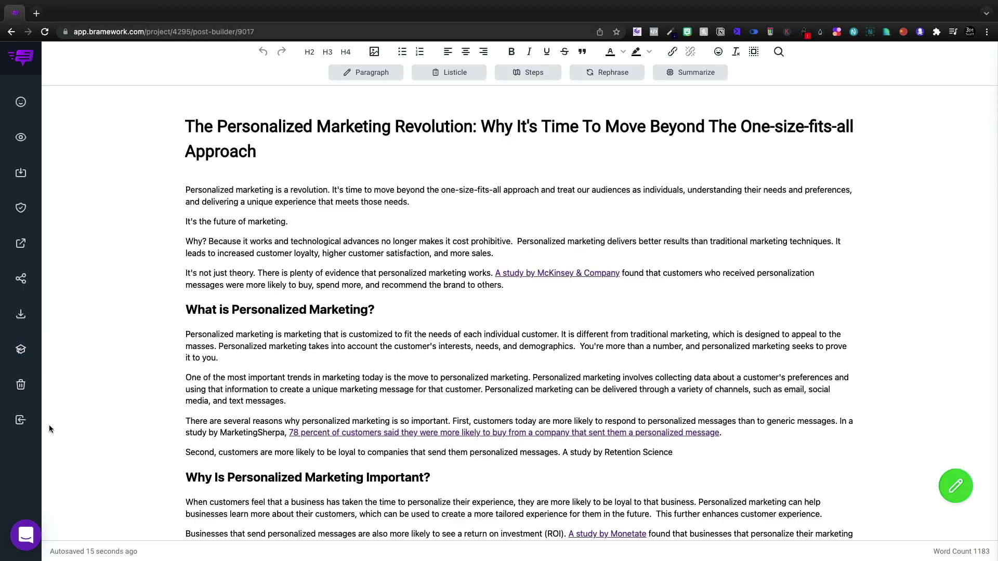